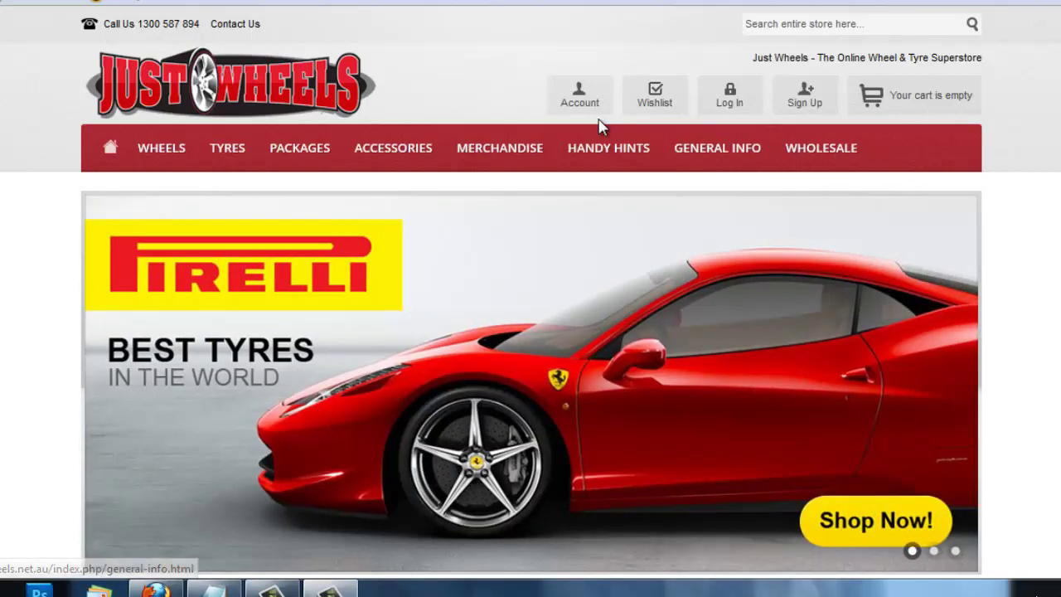
Add a new subcategory named About Us under the Home category in the Magento admin
mouse_move(859, 154)
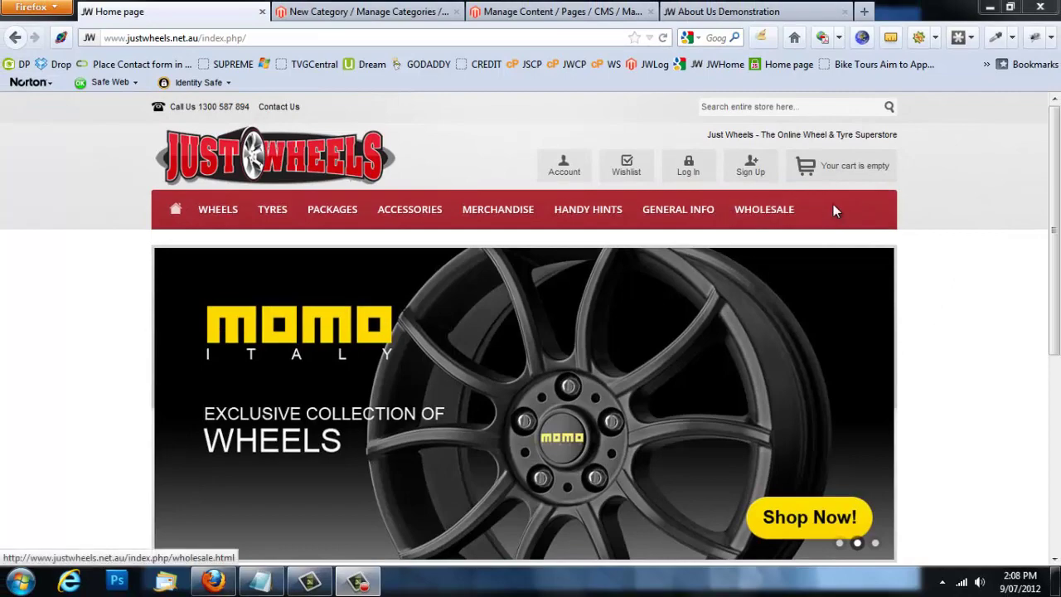
left_click(398, 12)
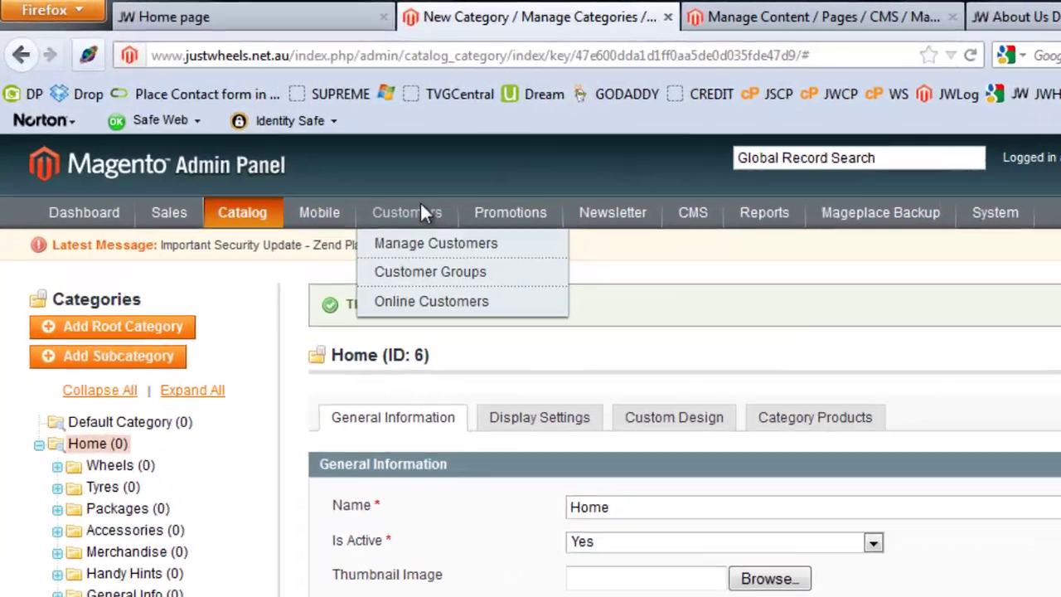
mouse_move(187, 161)
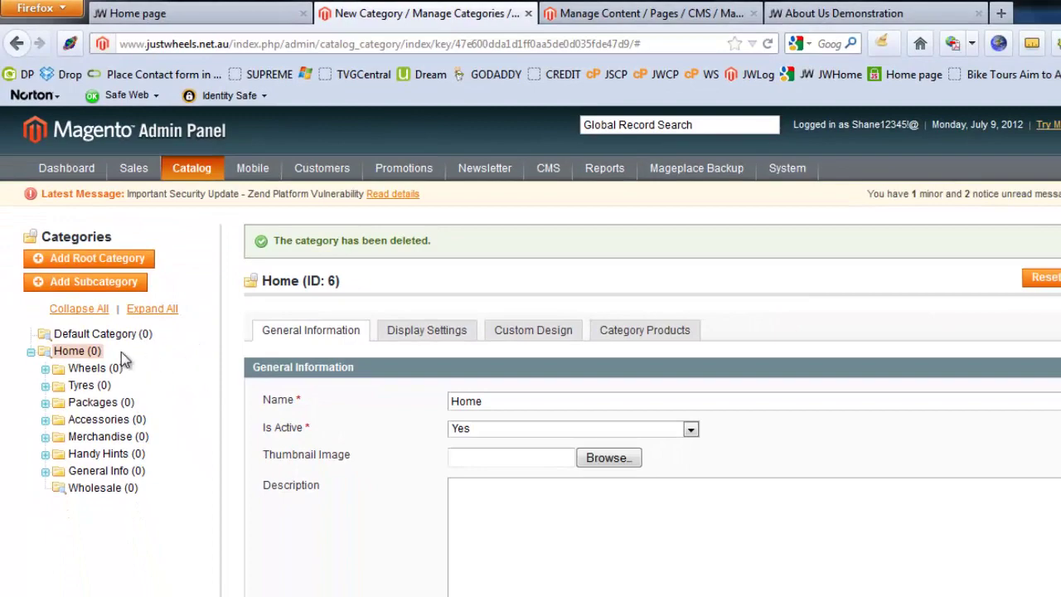
left_click(93, 351)
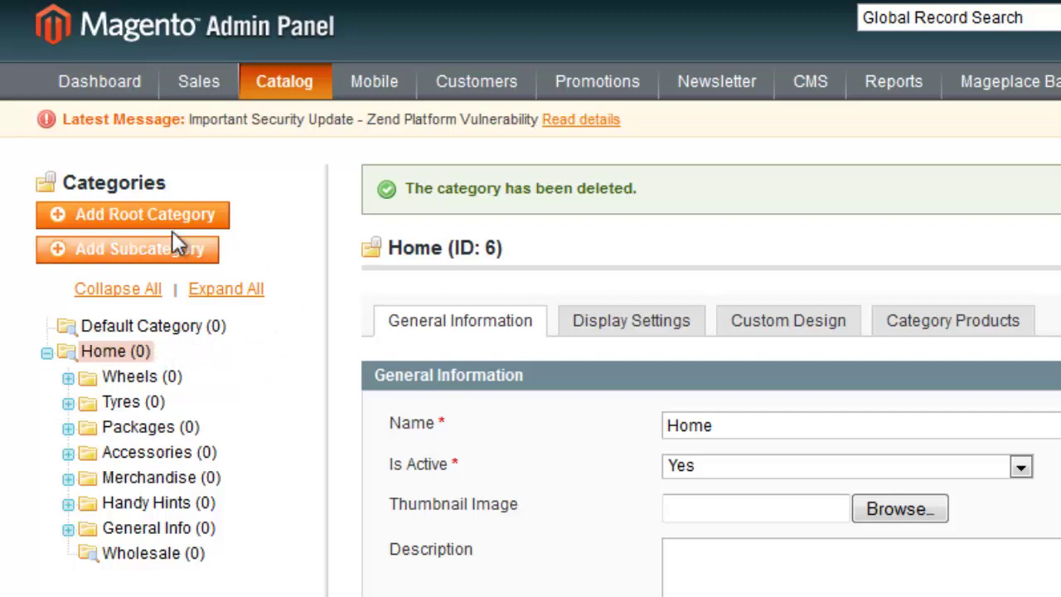
left_click(131, 251)
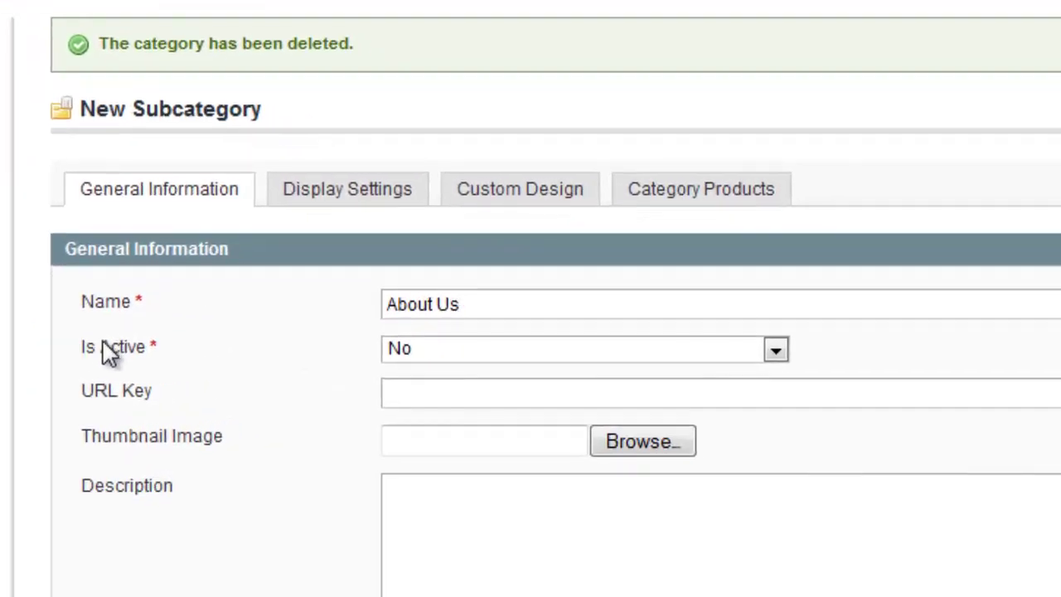
Set the About Us subcategory's Is Active option to Yes and its URL key to about-us
left_click(775, 350)
left_click(699, 375)
type("about-us")
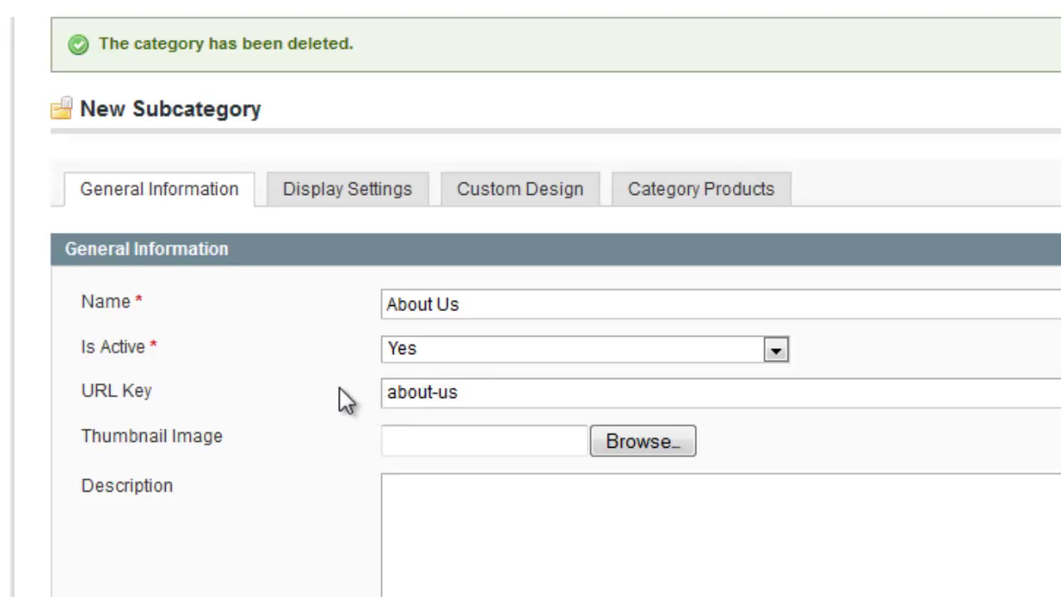
key("ctrl+a")
left_click(257, 389)
left_click_drag(386, 392, 478, 388)
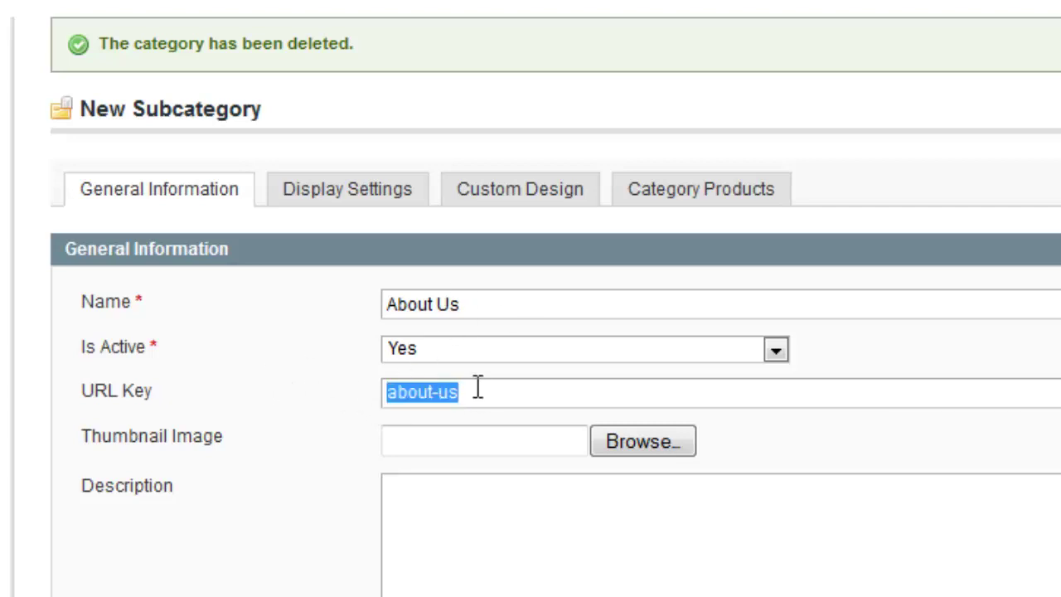
left_click(479, 398)
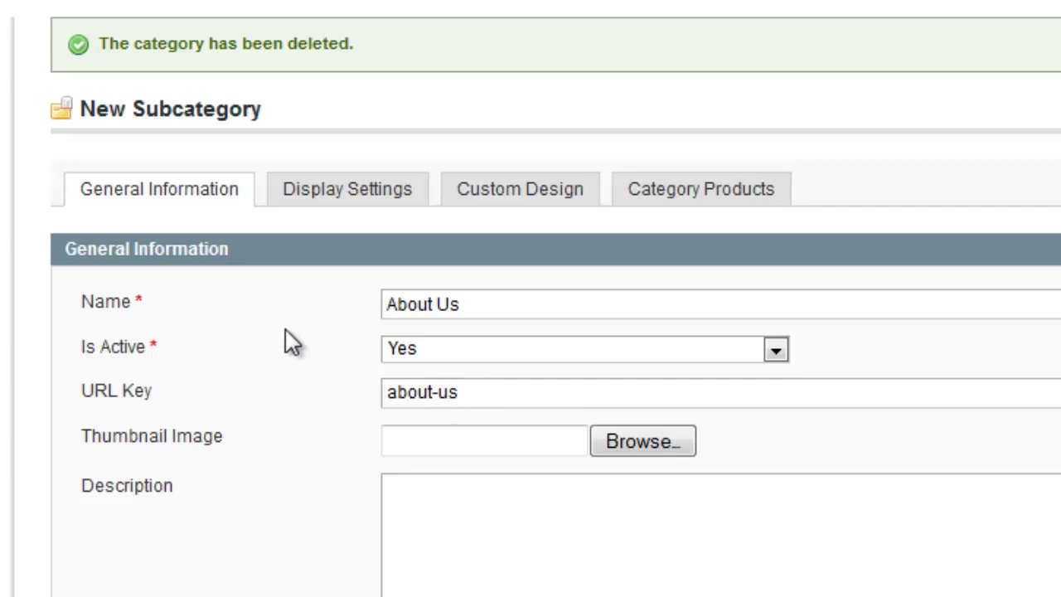
Review the new subcategory's display settings, custom design and general information
left_click(340, 196)
left_click(490, 201)
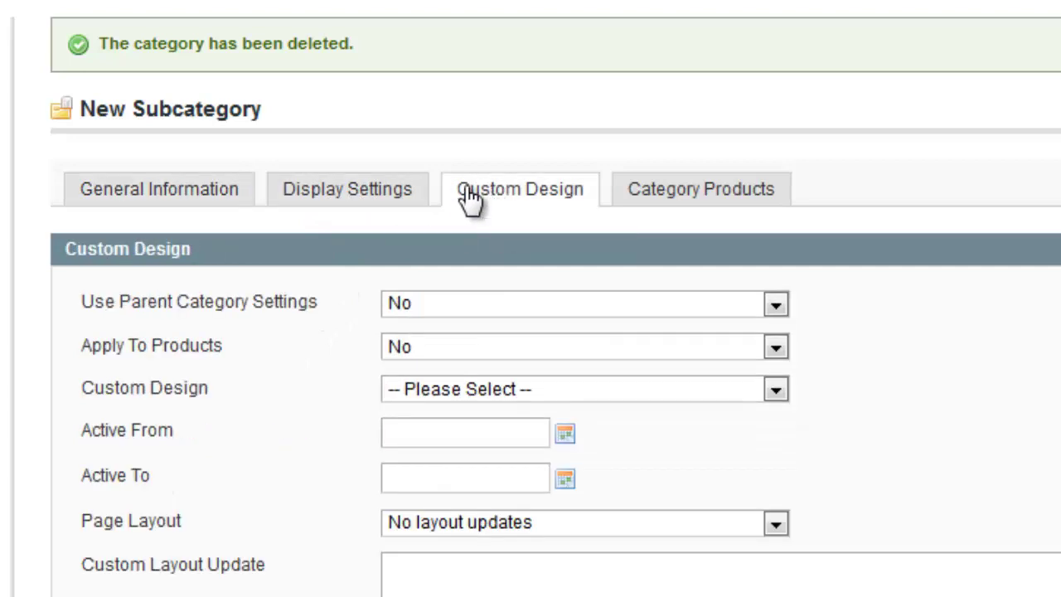
left_click(386, 201)
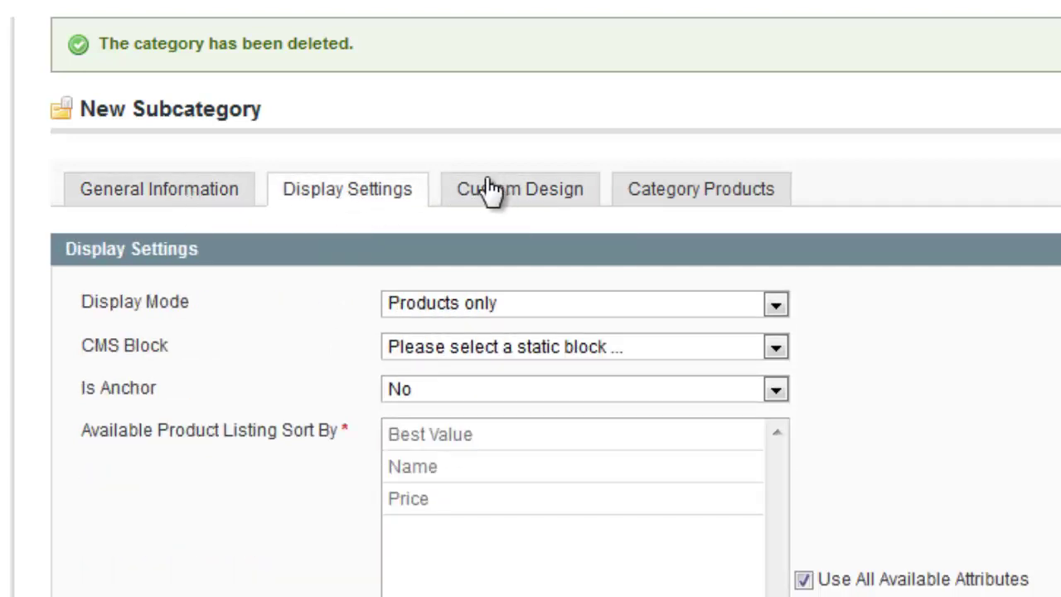
left_click(214, 198)
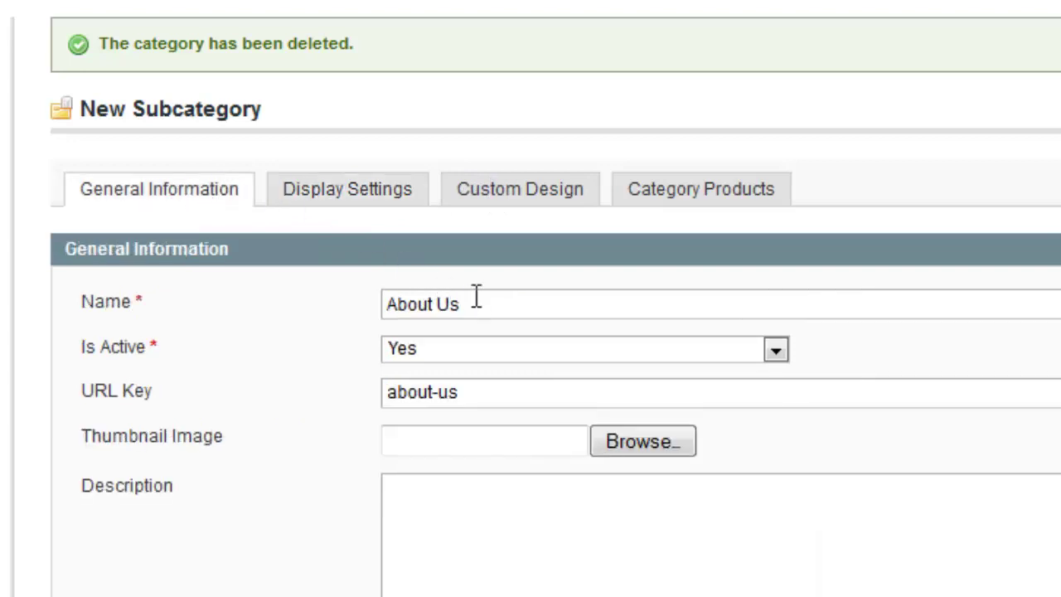
left_click_drag(461, 303, 347, 306)
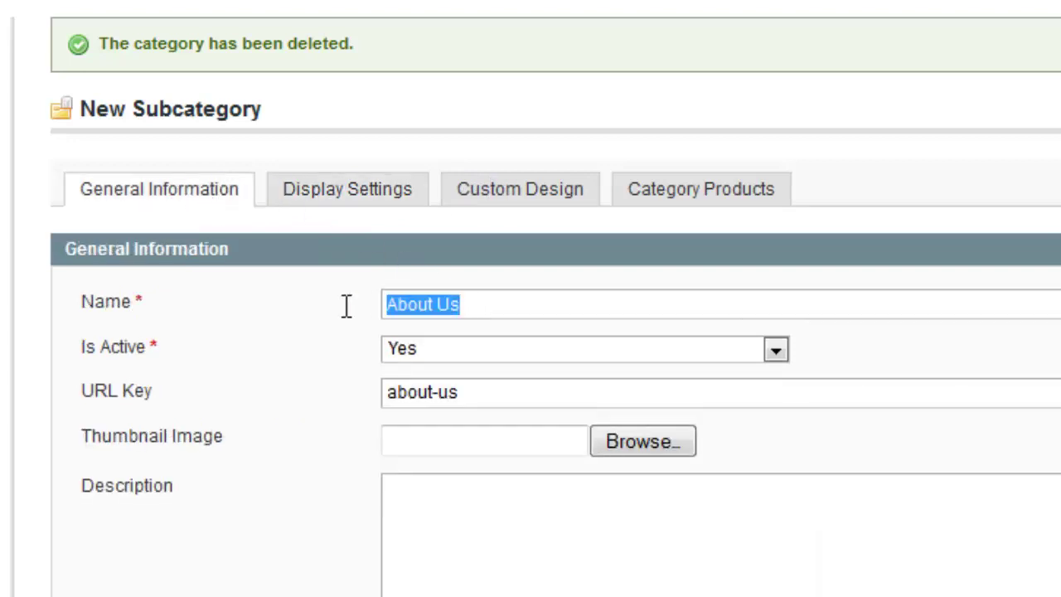
left_click(334, 365)
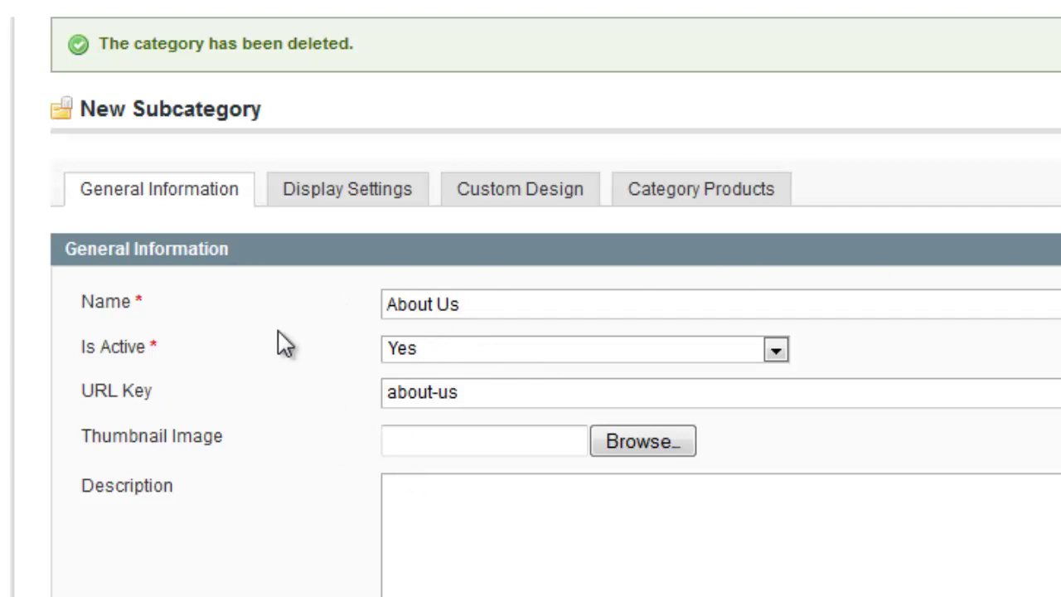
Check the Include in Navigation Menu setting of the About Us subcategory and save the category
scroll(282, 341, "down", 10)
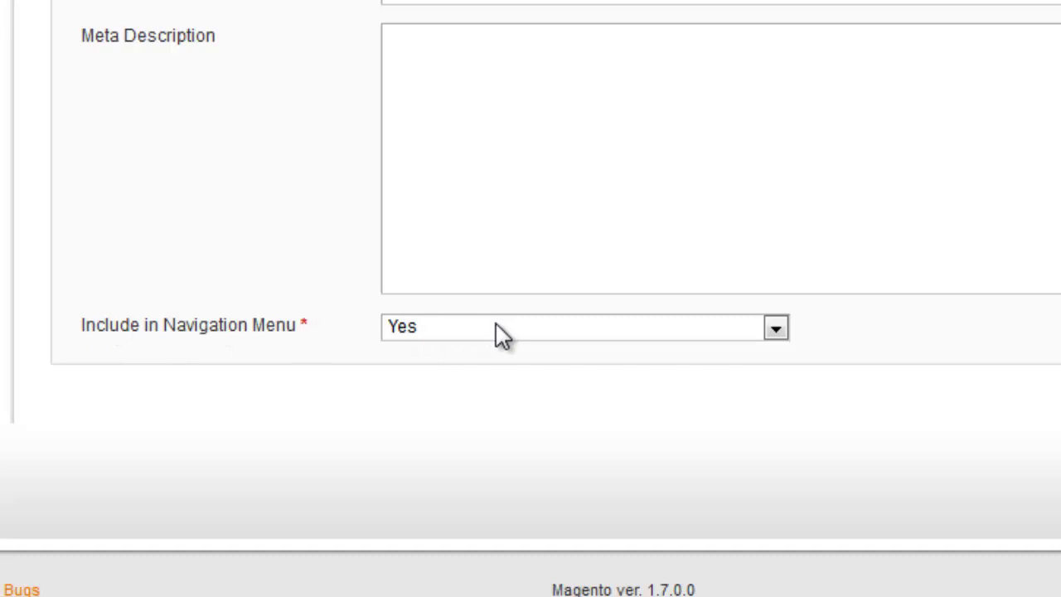
scroll(210, 207, "up", 10)
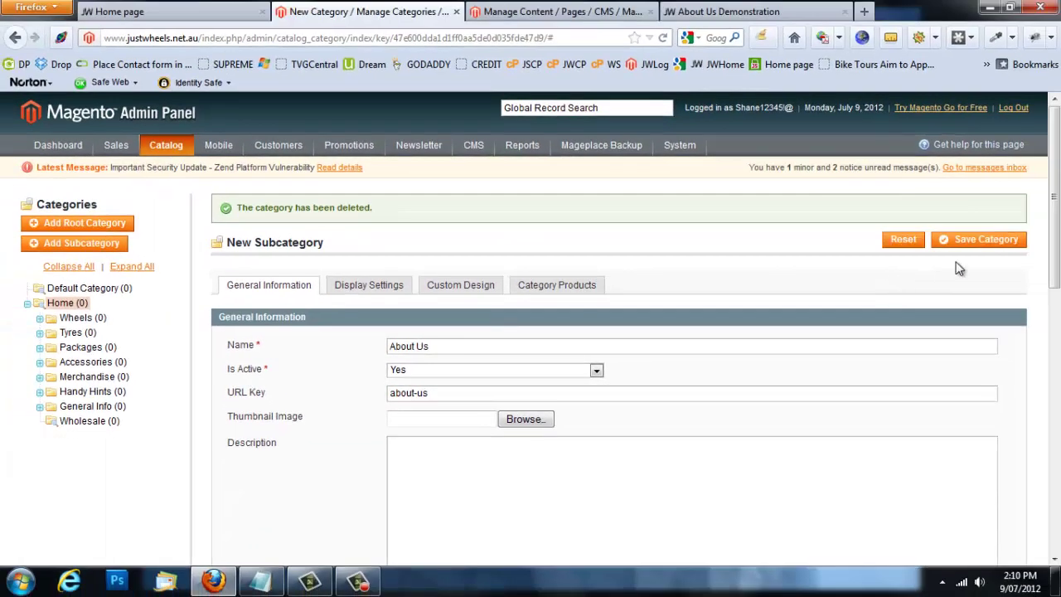
left_click(965, 242)
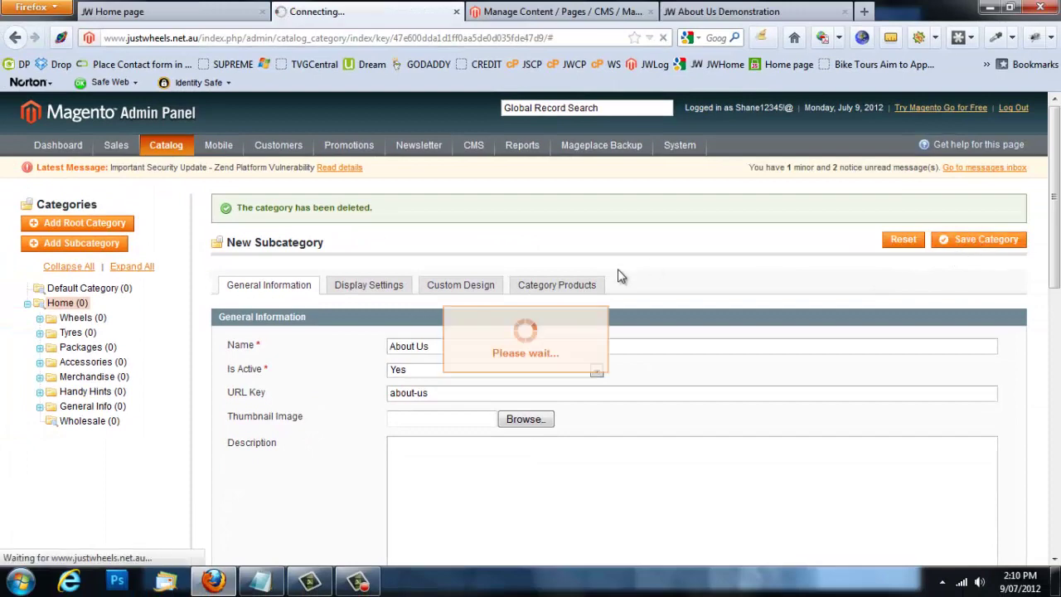
Reload the storefront home page and open About Us from its navigation menu
left_click(182, 18)
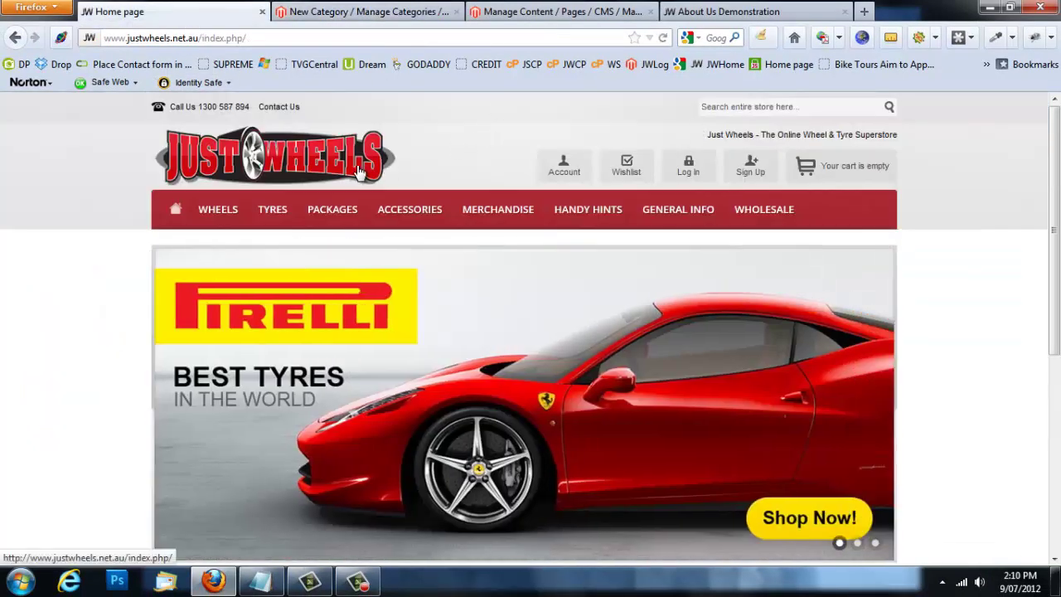
left_click(887, 214)
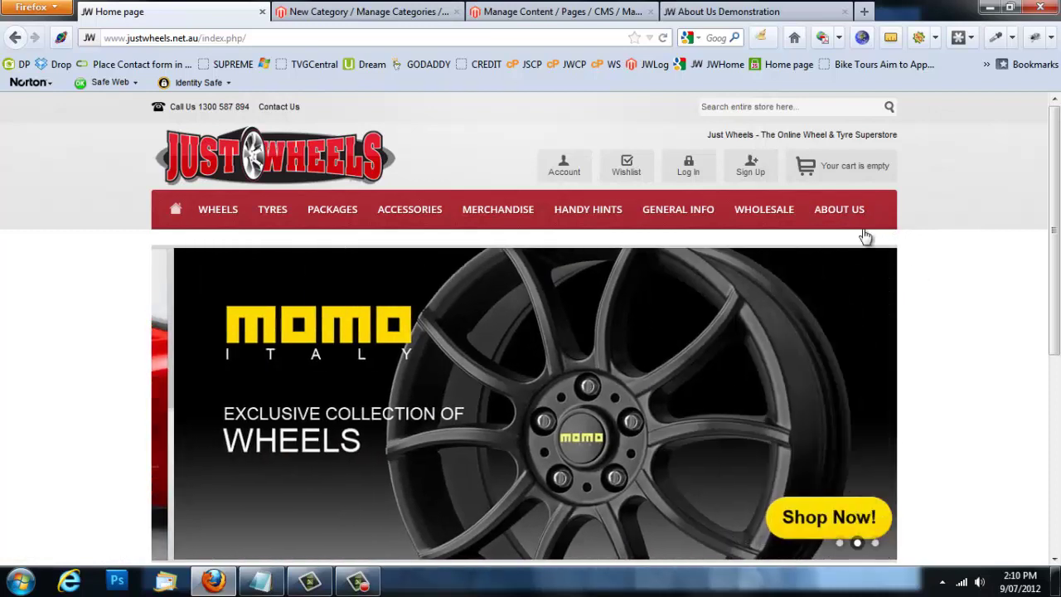
left_click(819, 212)
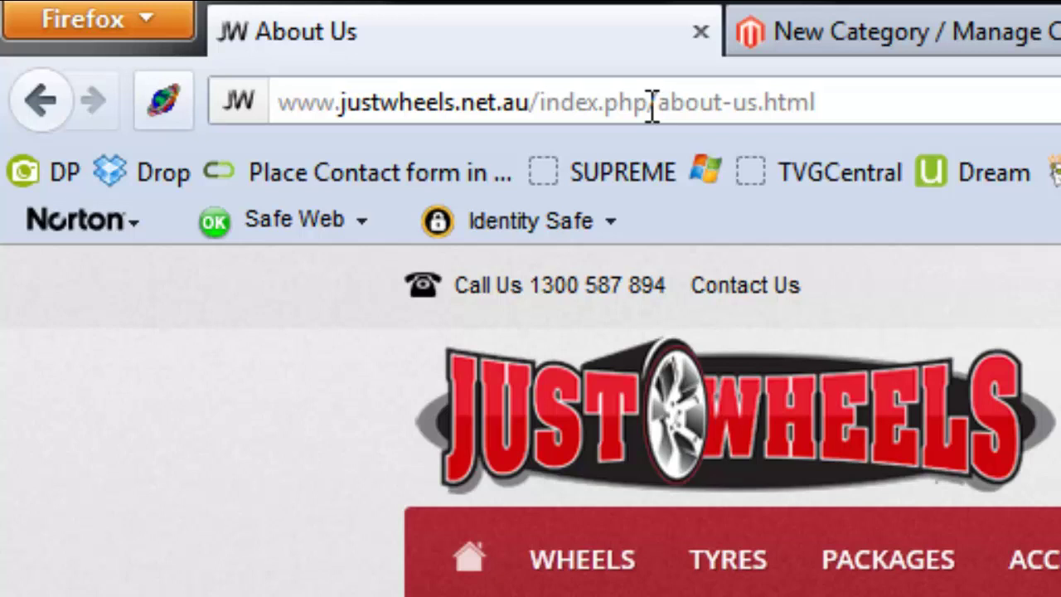
Highlight the about-us.html part of the category page's address and check the Notepad notes
left_click_drag(607, 102, 670, 102)
left_click(609, 105)
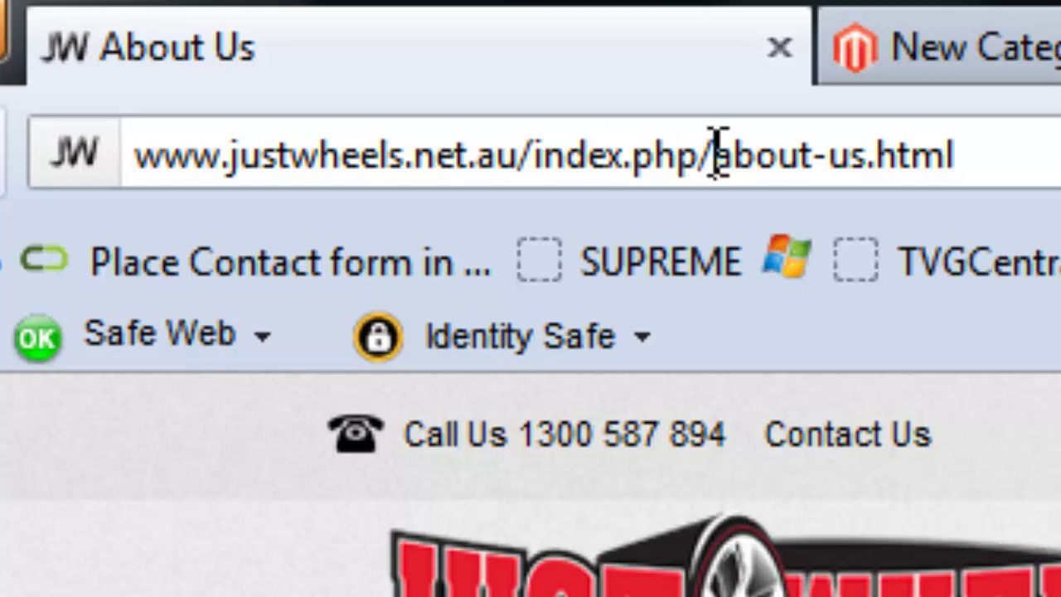
left_click_drag(717, 154, 1043, 186)
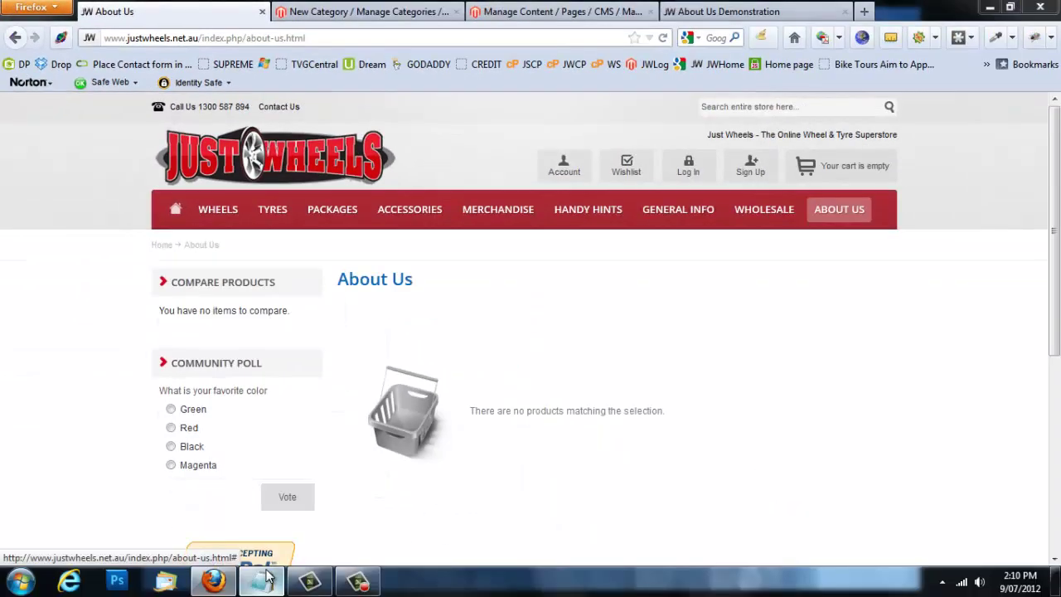
left_click(267, 578)
left_click(267, 578)
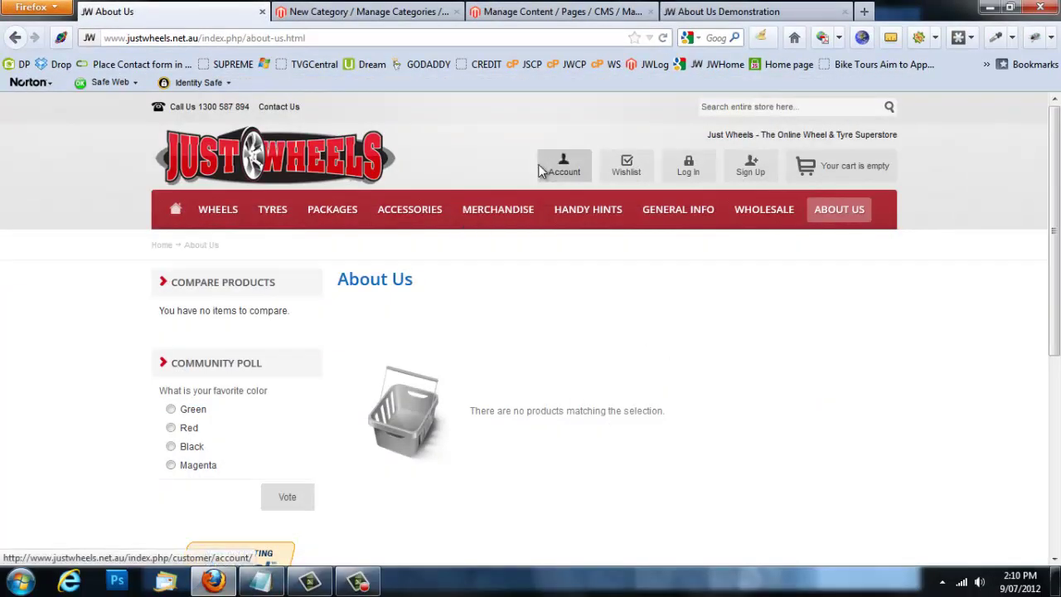
Find the about-us-demo page among the CMS pages and preview it on the storefront
left_click(552, 10)
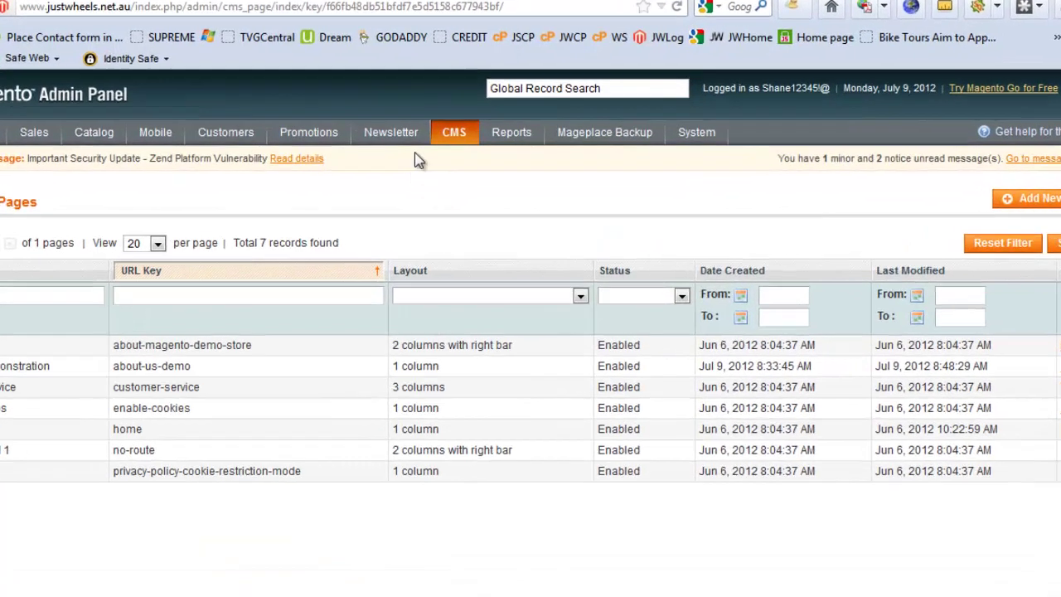
mouse_move(470, 143)
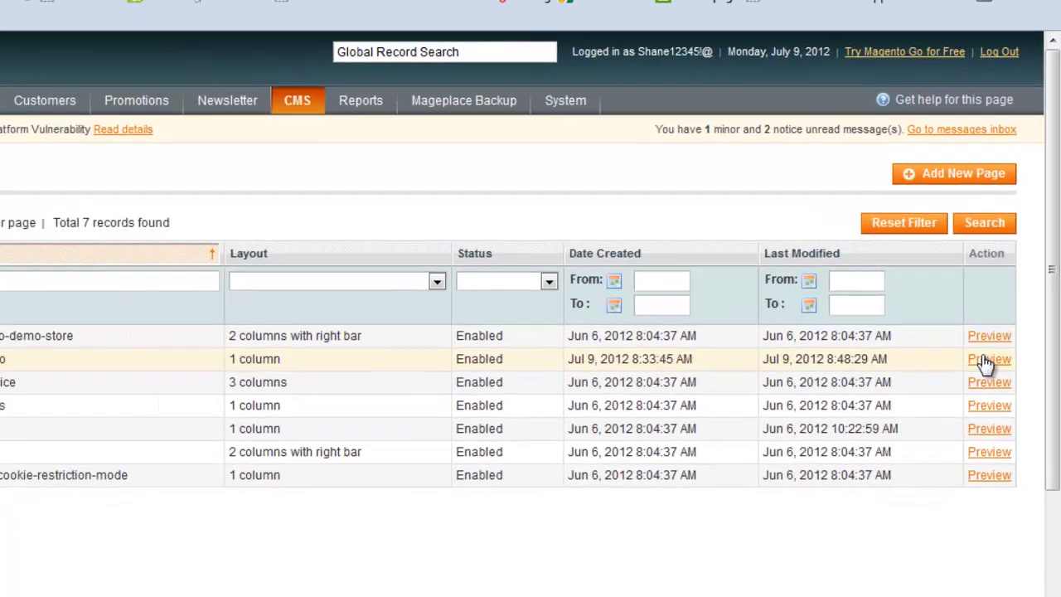
left_click(954, 371)
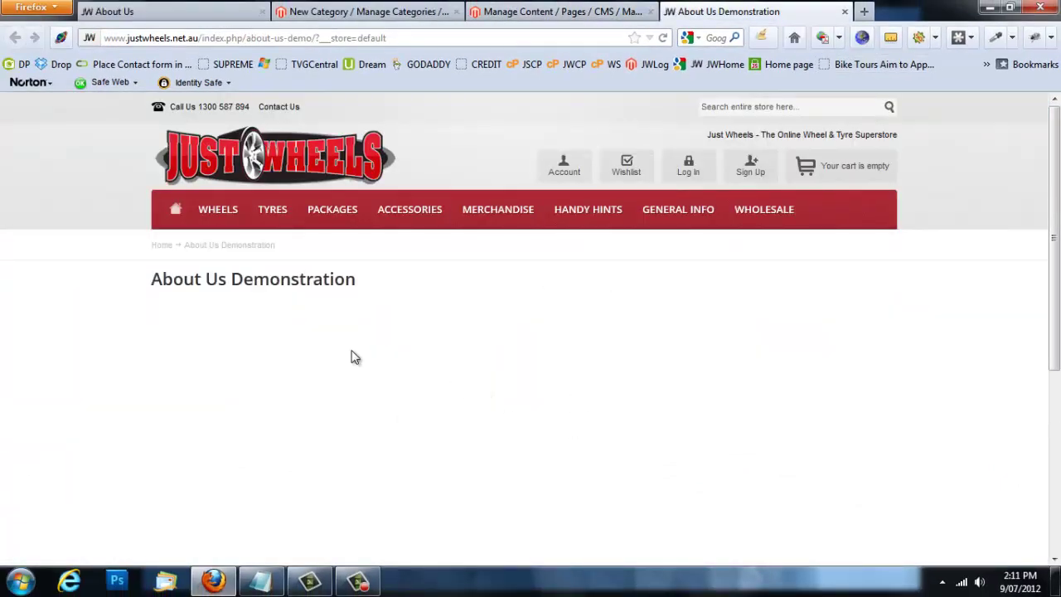
left_click_drag(367, 298, 107, 301)
left_click(93, 307)
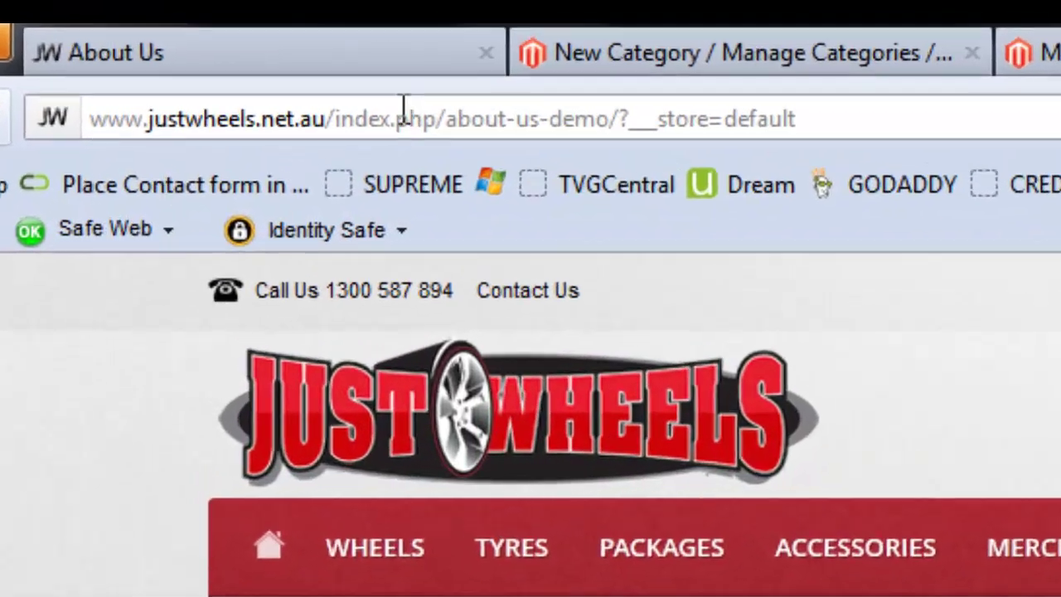
Highlight about-us-demo/?___store=default in the demonstration page's address and check it against the Notepad notes
left_click(442, 118)
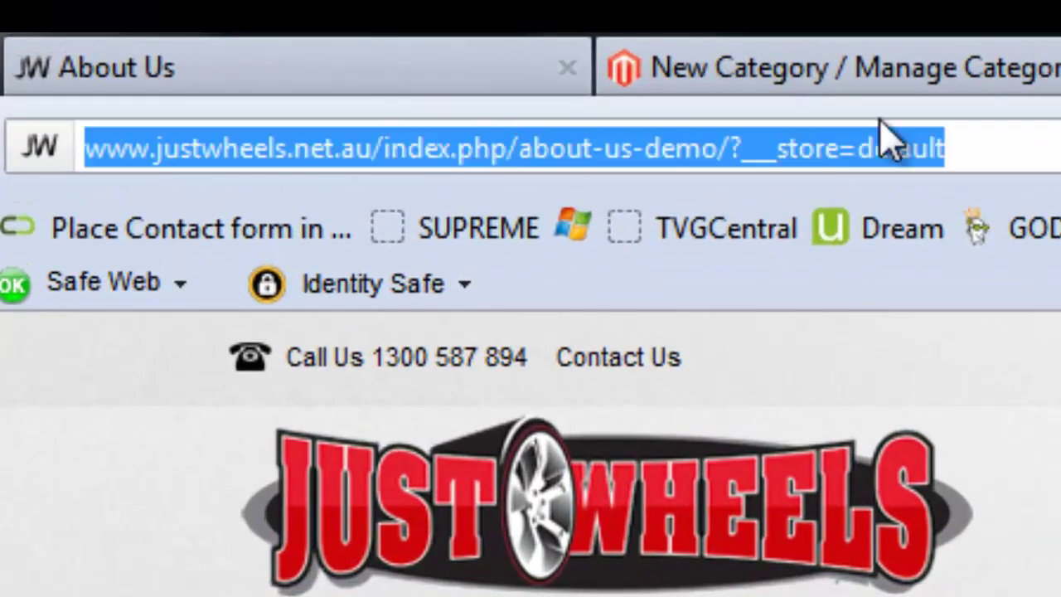
left_click(995, 148)
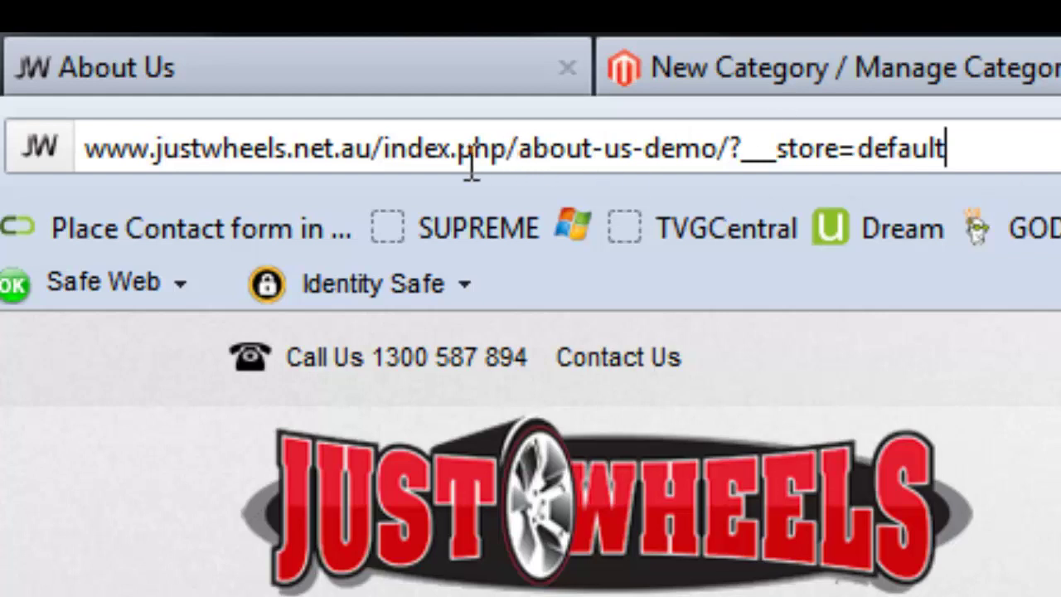
left_click(518, 149)
left_click_drag(519, 149, 1009, 145)
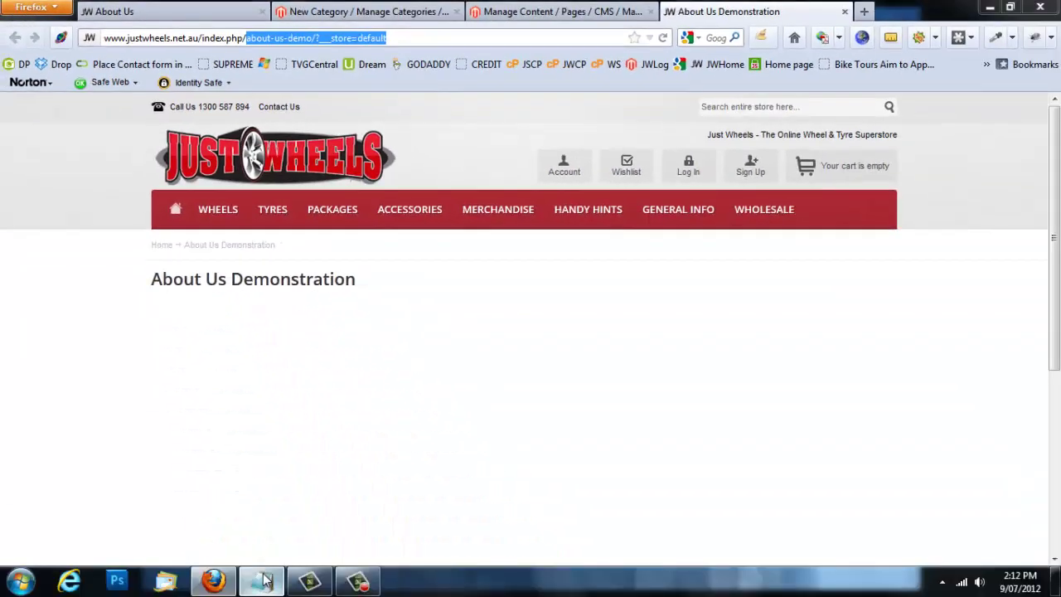
left_click(262, 580)
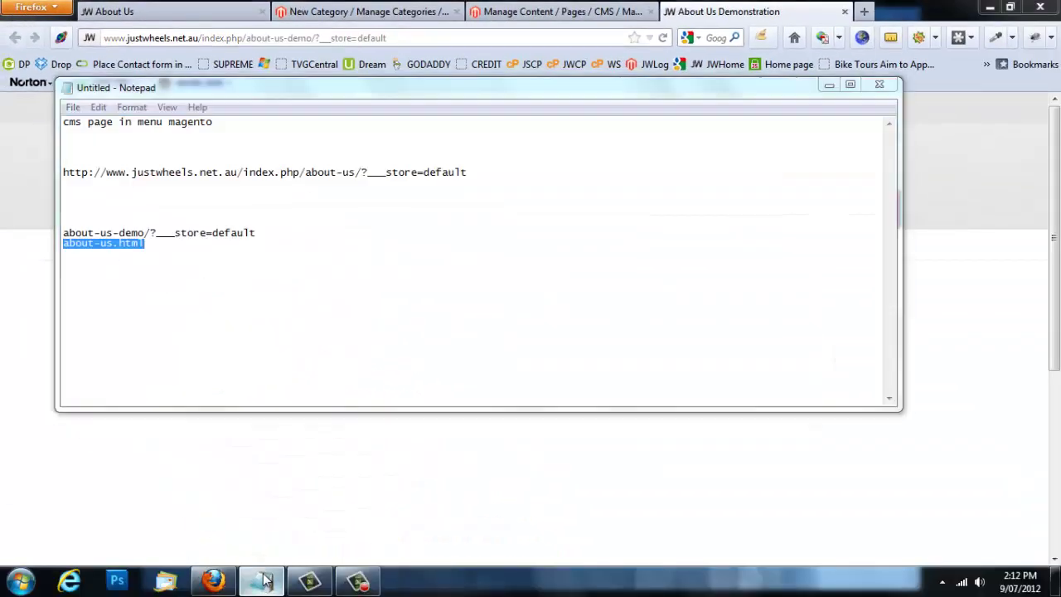
left_click(262, 580)
left_click(394, 297)
double_click(394, 299)
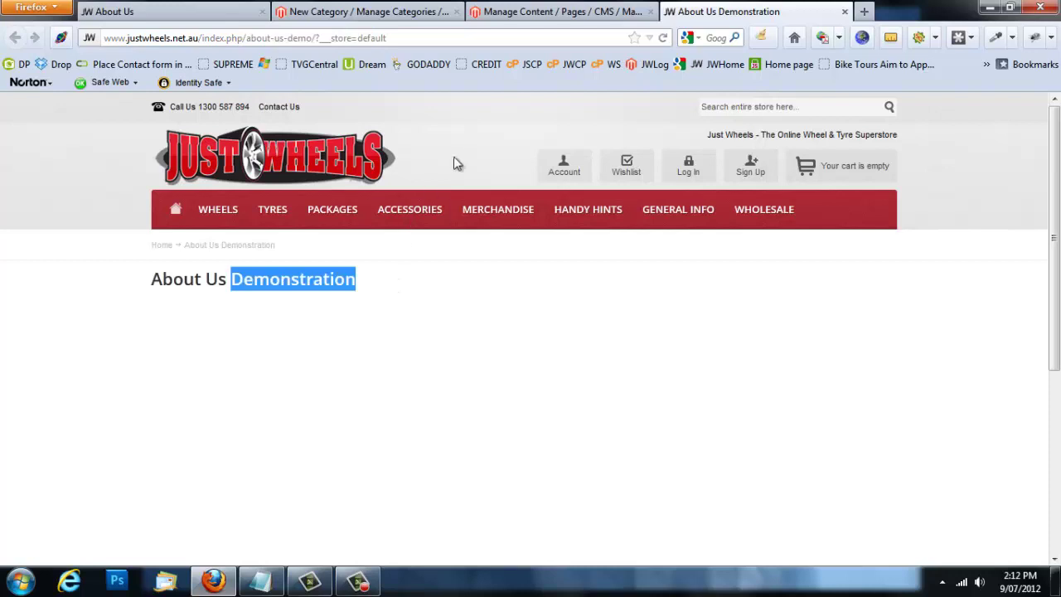
Review the About Us menu item on the storefront home page and the demonstration page, and return to category management
left_click(207, 11)
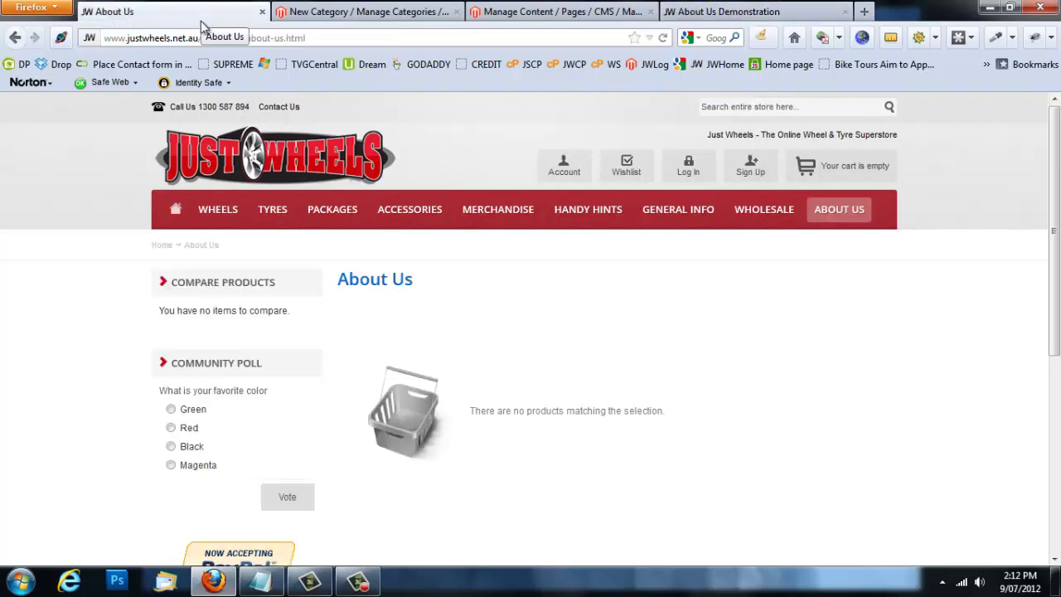
left_click(286, 156)
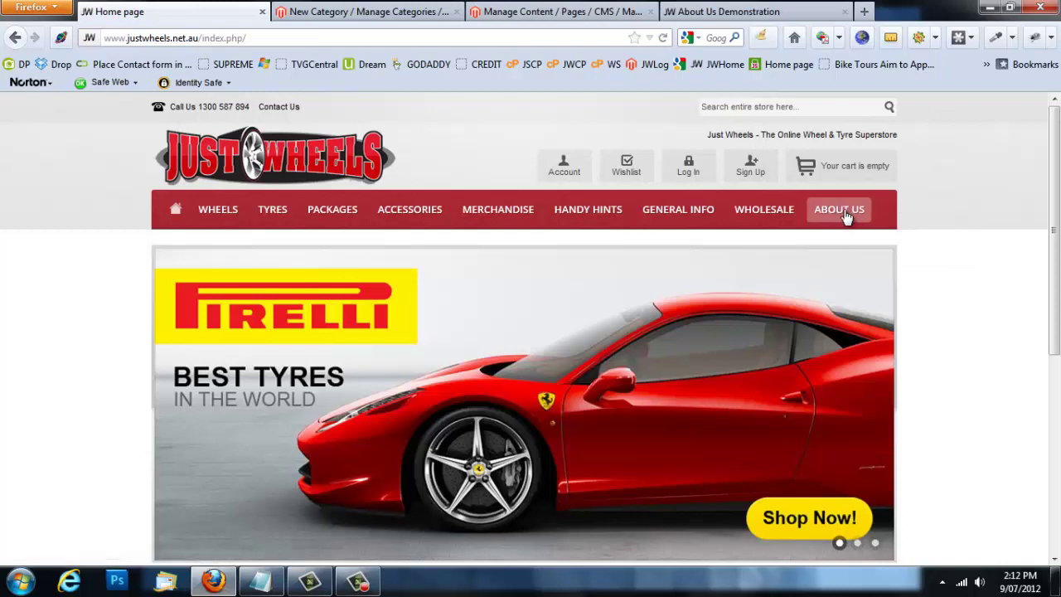
left_click(785, 12)
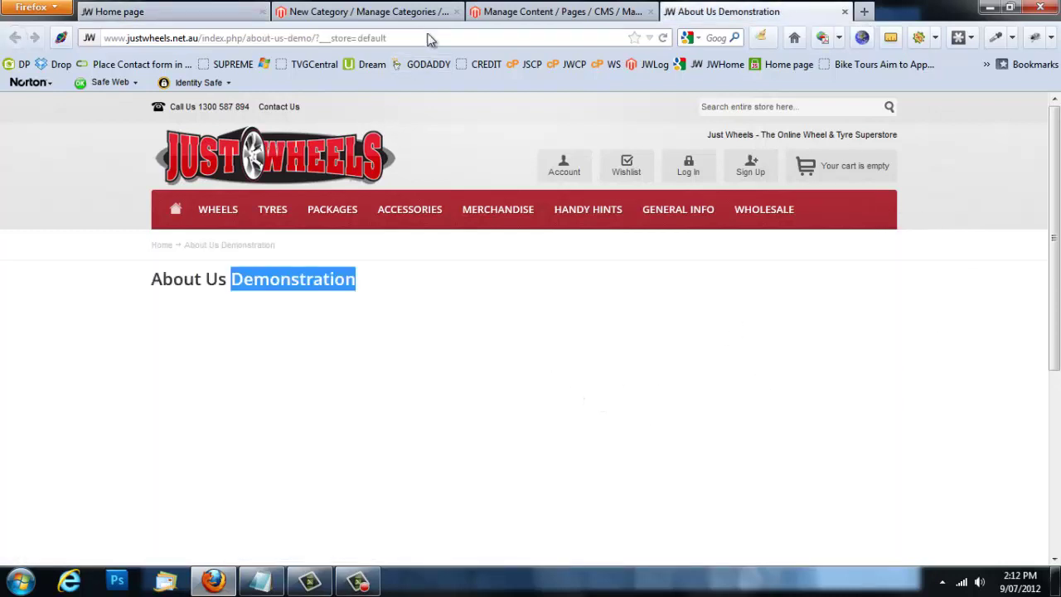
left_click(390, 12)
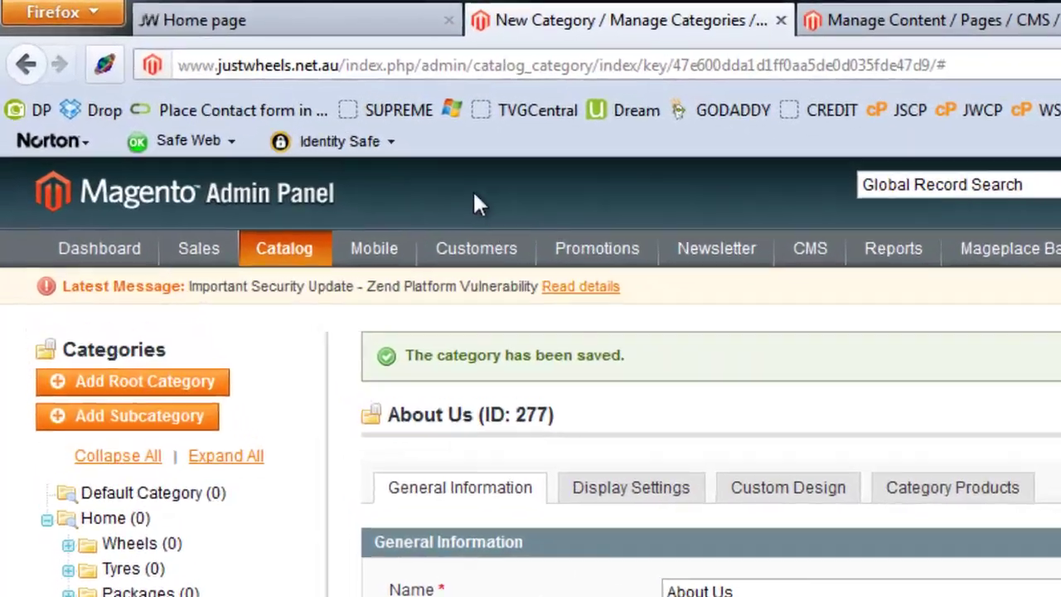
Highlight the About Us category's ID, 277, and open URL Rewrite Management
mouse_move(271, 250)
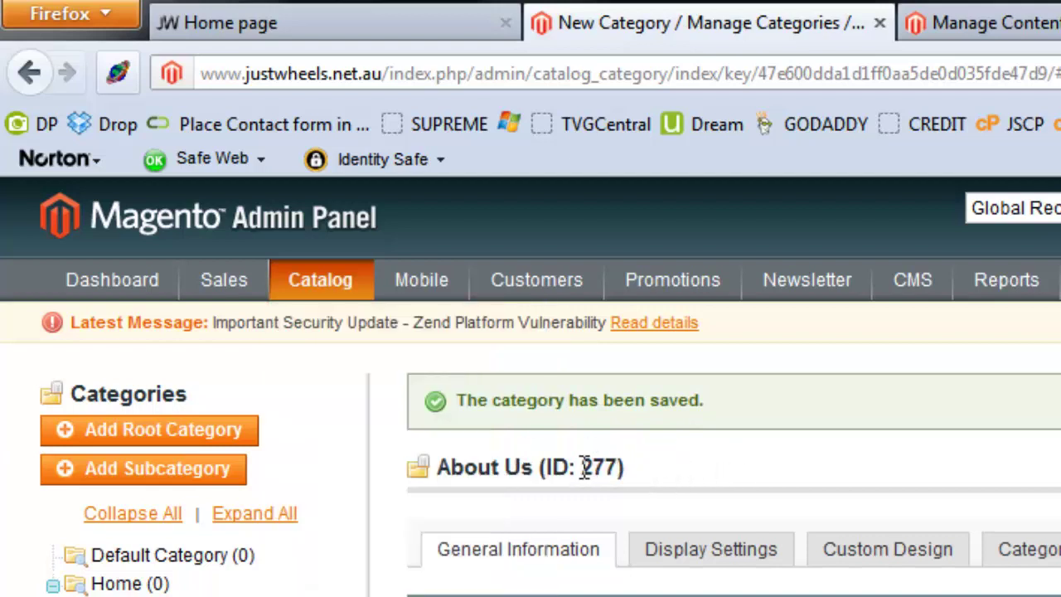
left_click_drag(583, 467, 623, 468)
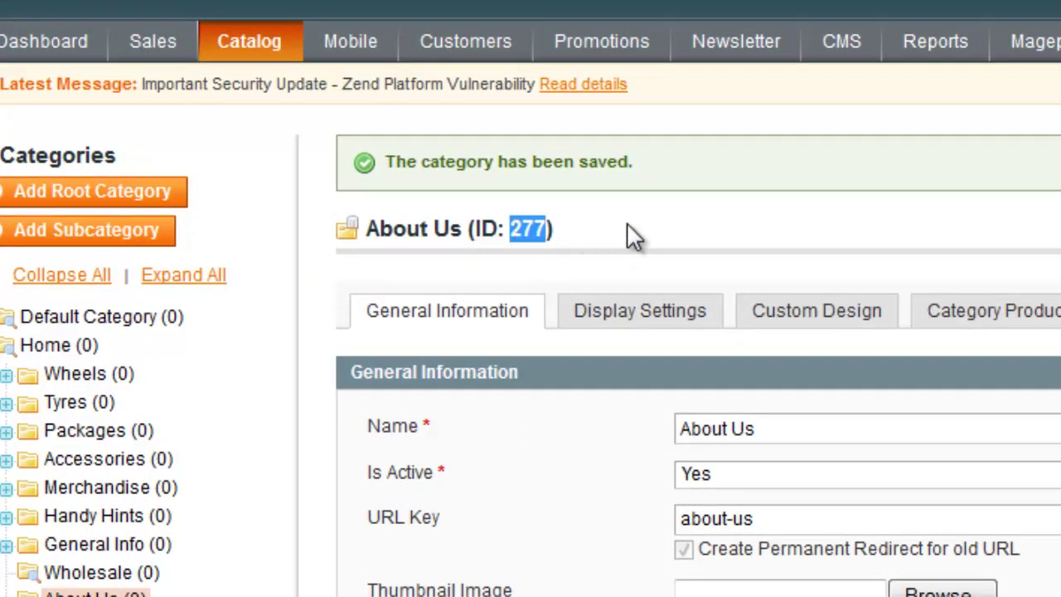
left_click(626, 224)
mouse_move(254, 42)
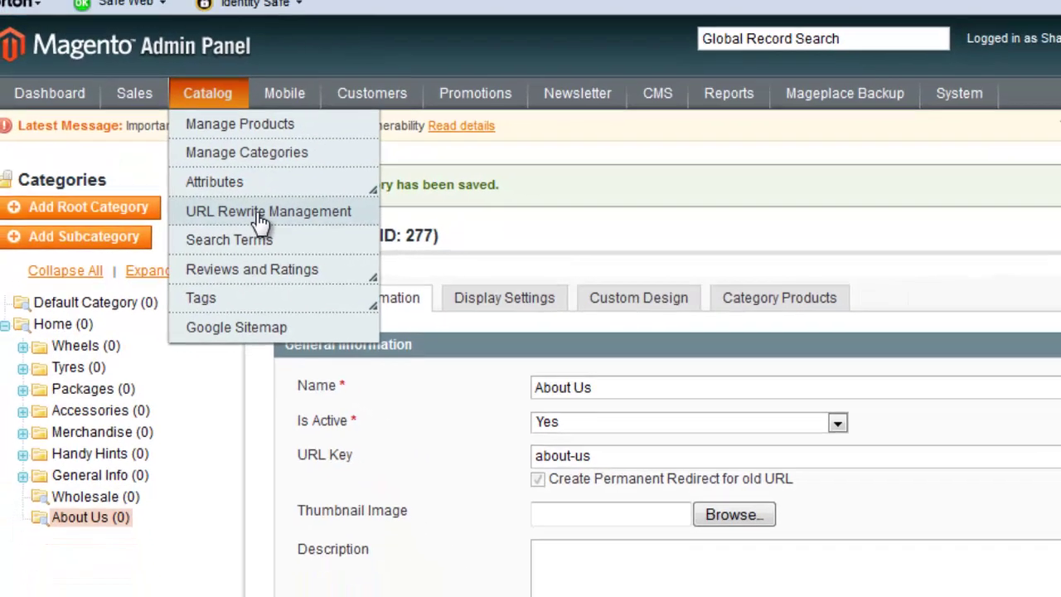
left_click(321, 207)
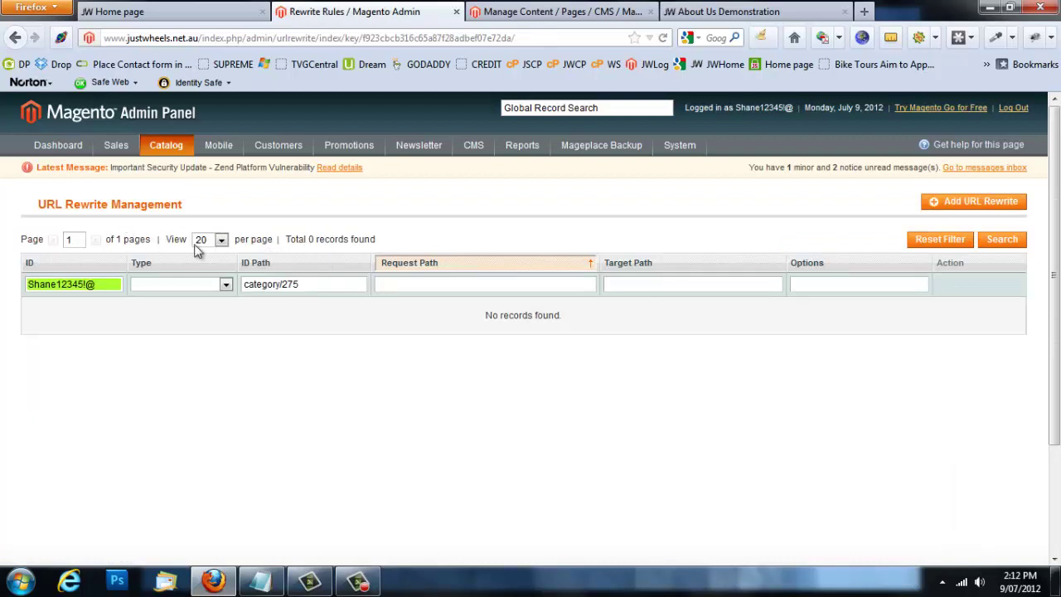
Clear the leftover ID and ID Path filter entries and reset the URL rewrite list's filter
left_click_drag(292, 284, 219, 285)
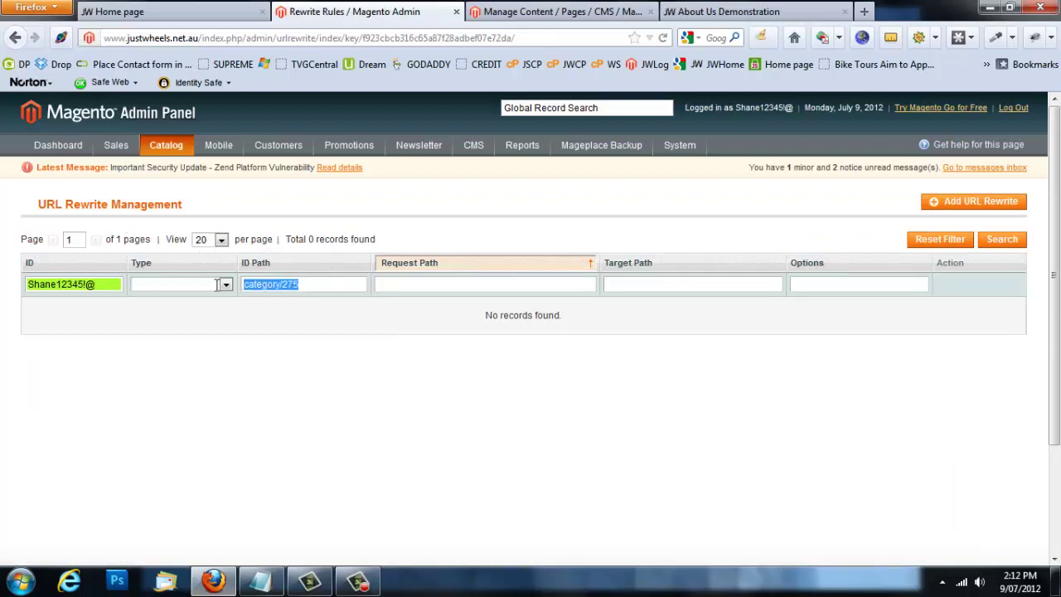
key("Delete")
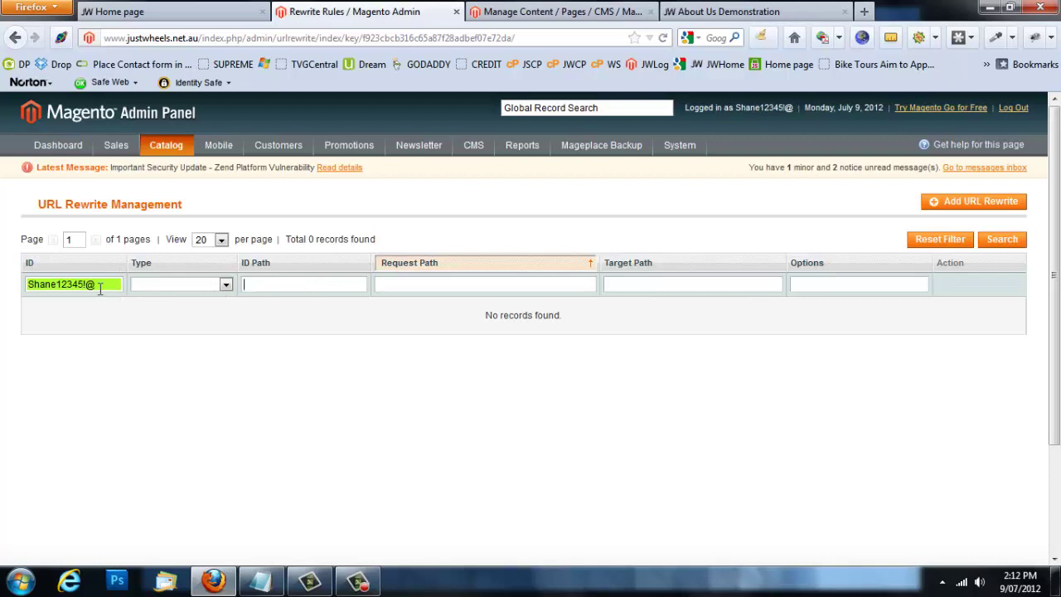
left_click_drag(98, 288, 10, 283)
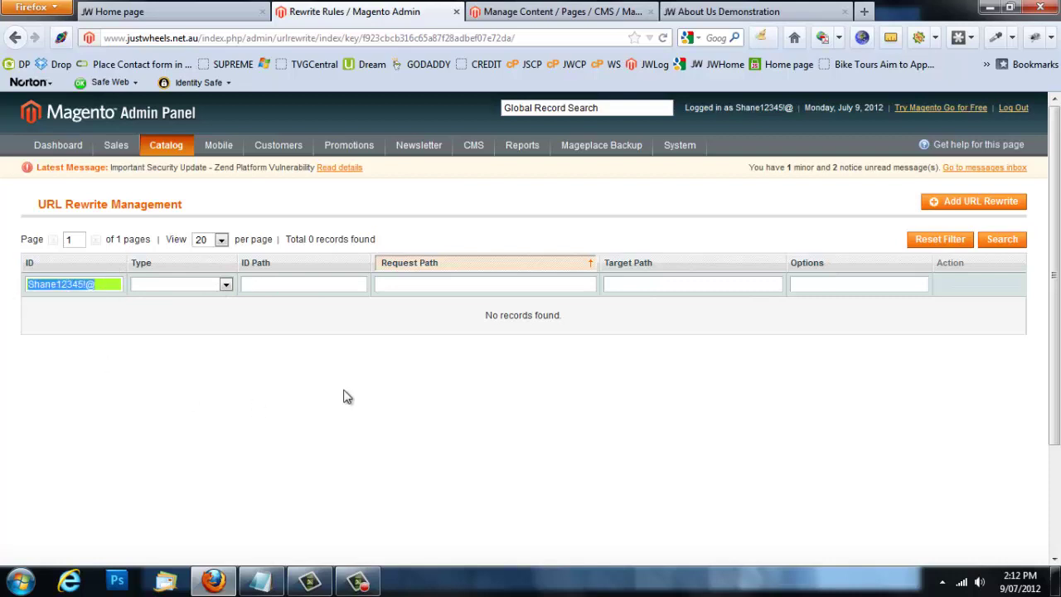
key("Delete")
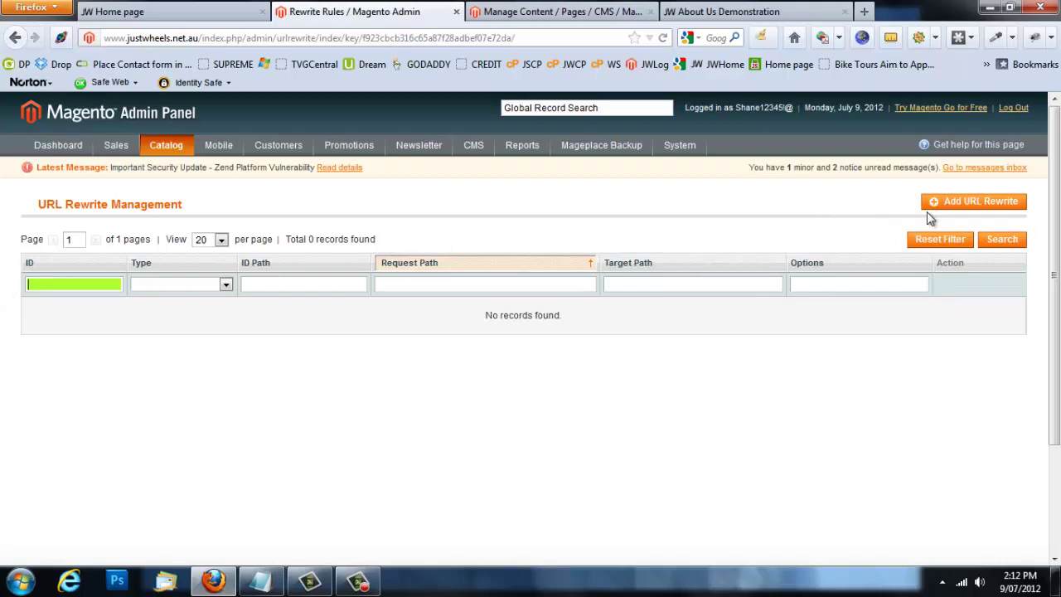
left_click(940, 240)
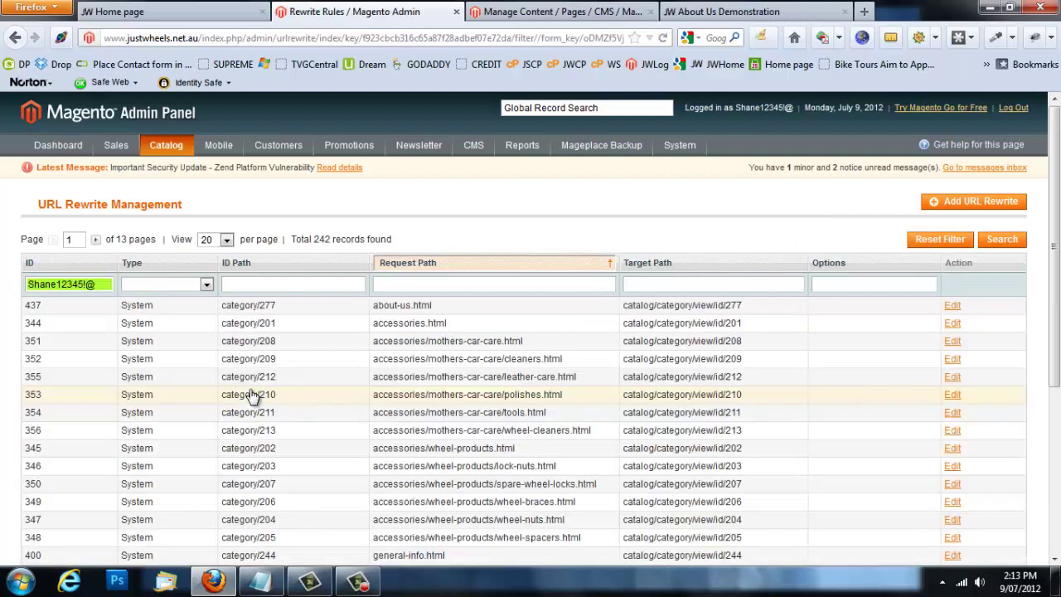
left_click_drag(104, 286, 3, 303)
mouse_move(4, 308)
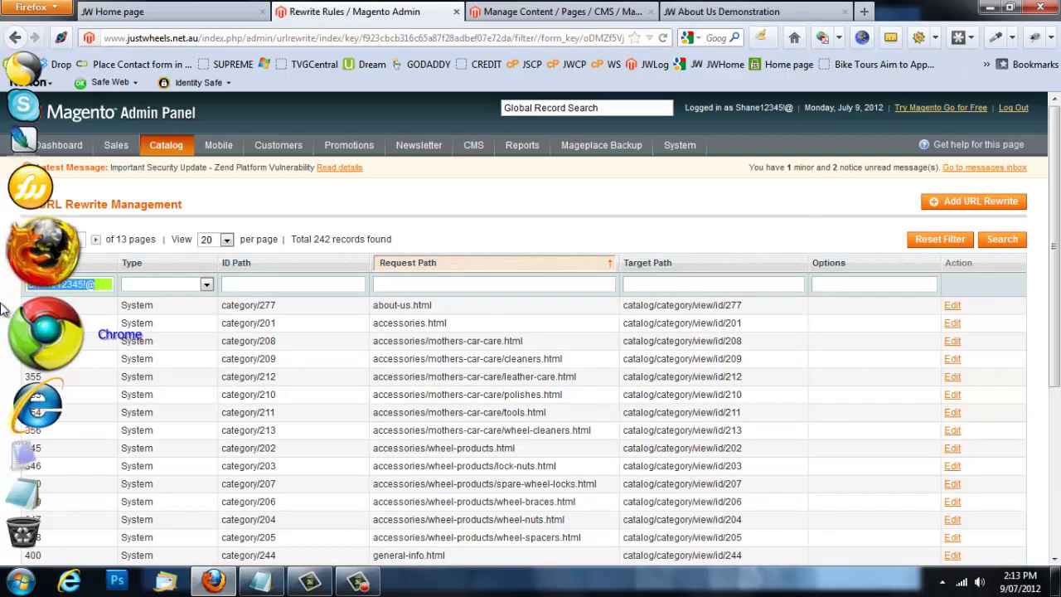
key("Delete")
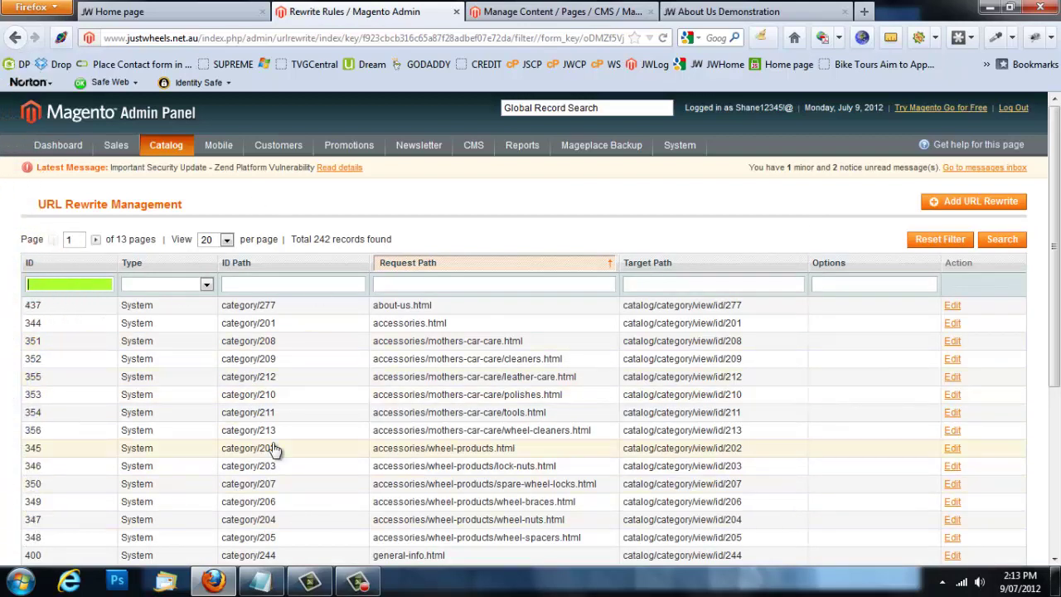
Search the URL rewrite list for the ID Path category/277
left_click(294, 284)
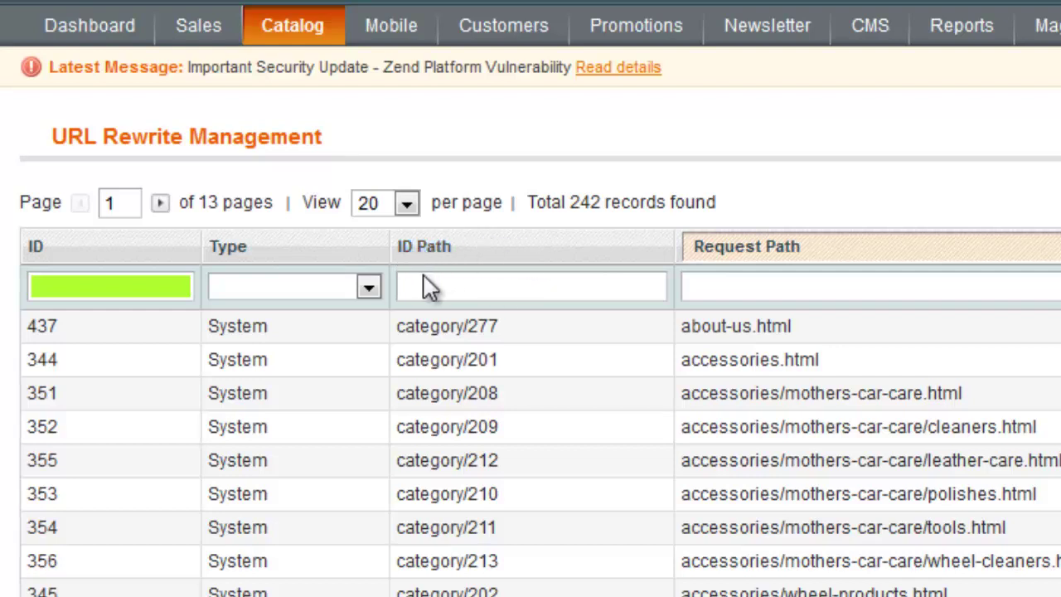
type("category/277")
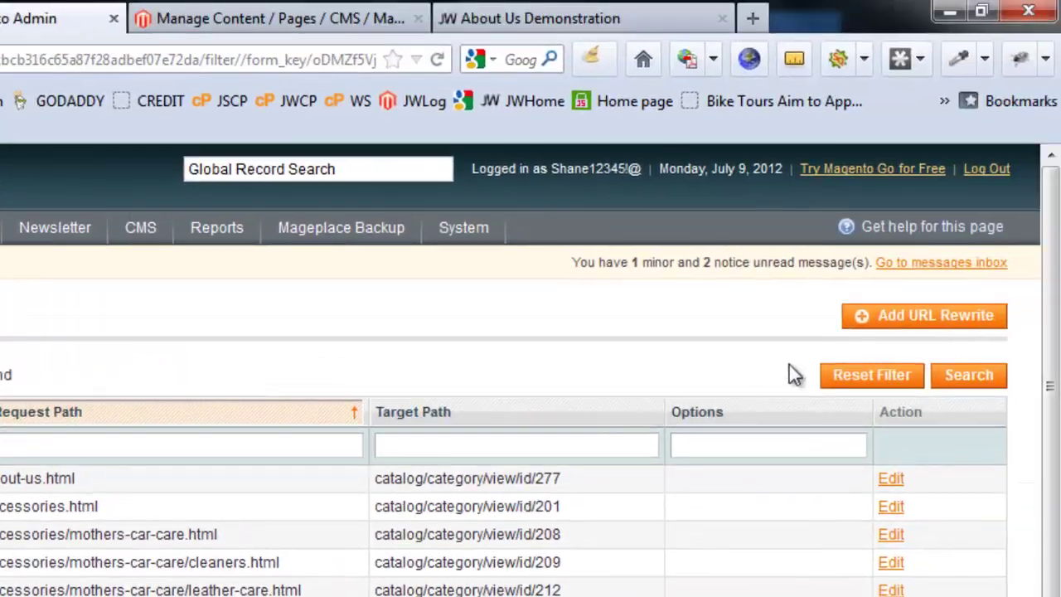
left_click(966, 377)
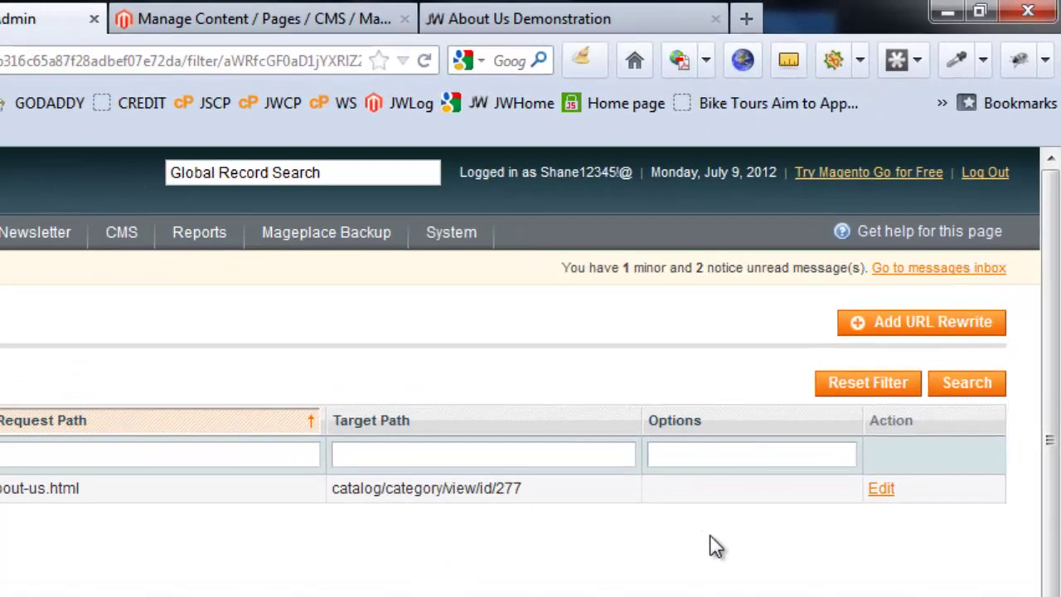
Open the system URL rewrite for about-us.html and delete it
left_click(726, 500)
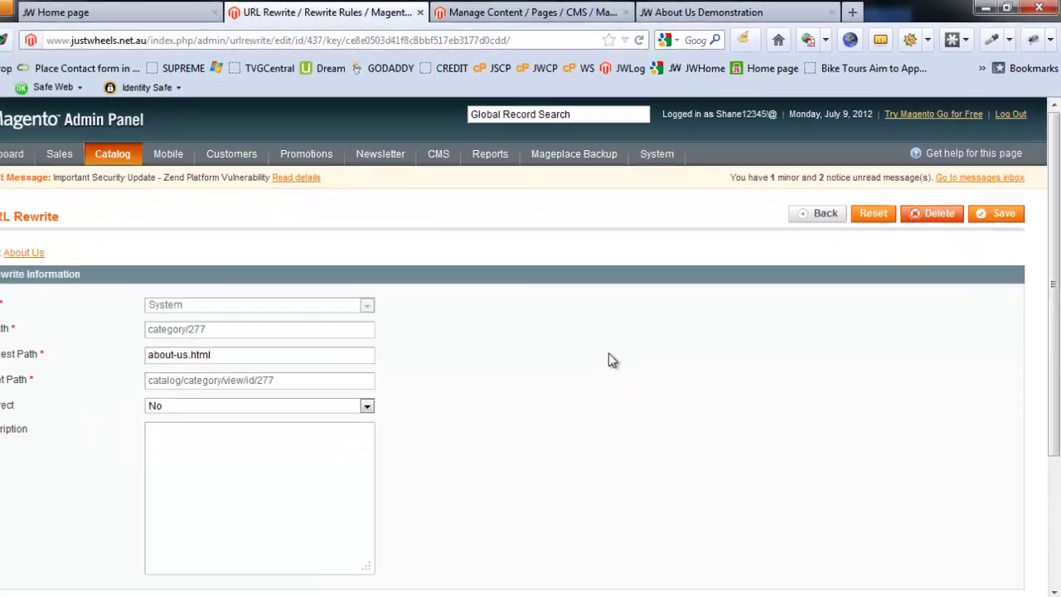
left_click(944, 214)
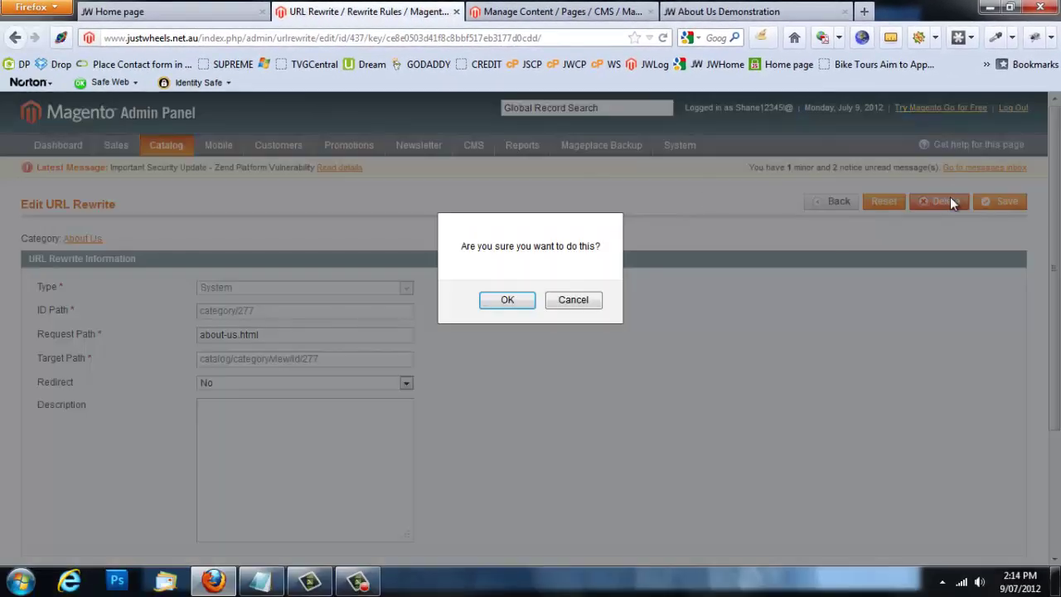
left_click(509, 299)
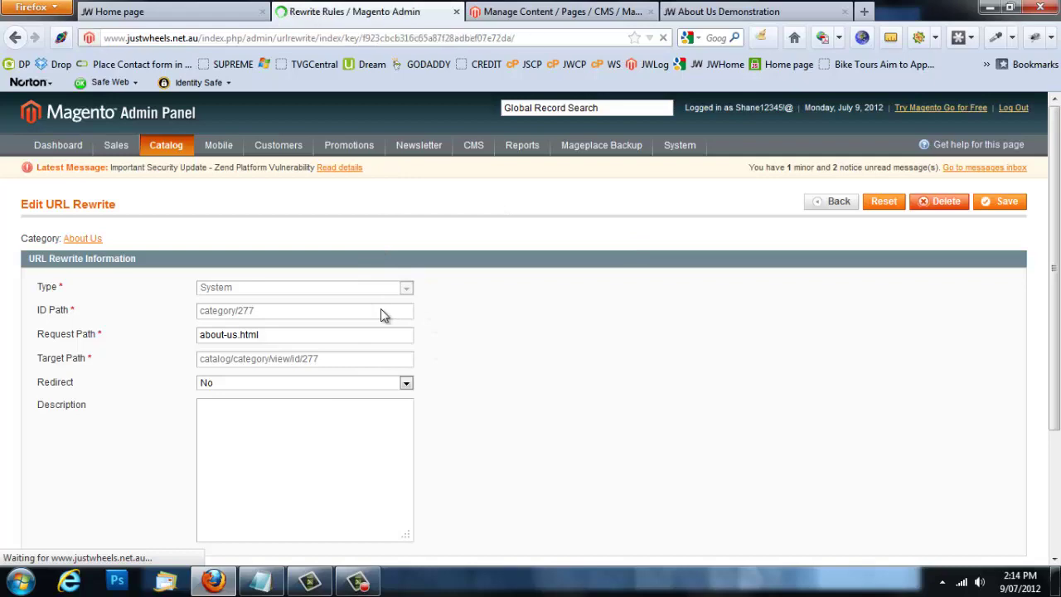
Open the About Us menu item on the storefront and highlight the category ID part of its address
left_click(199, 10)
left_click(281, 147)
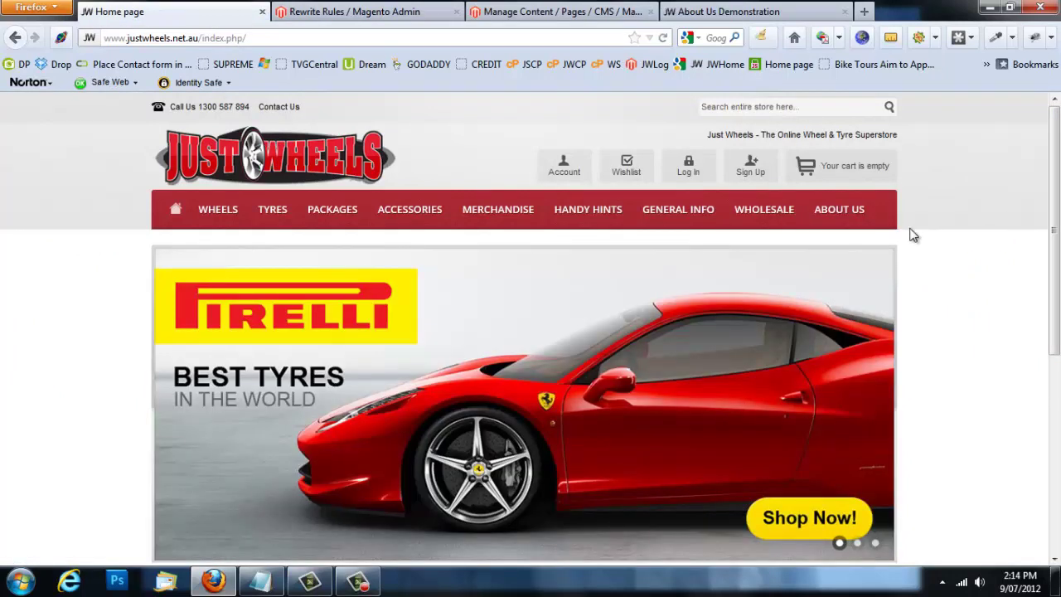
left_click(841, 210)
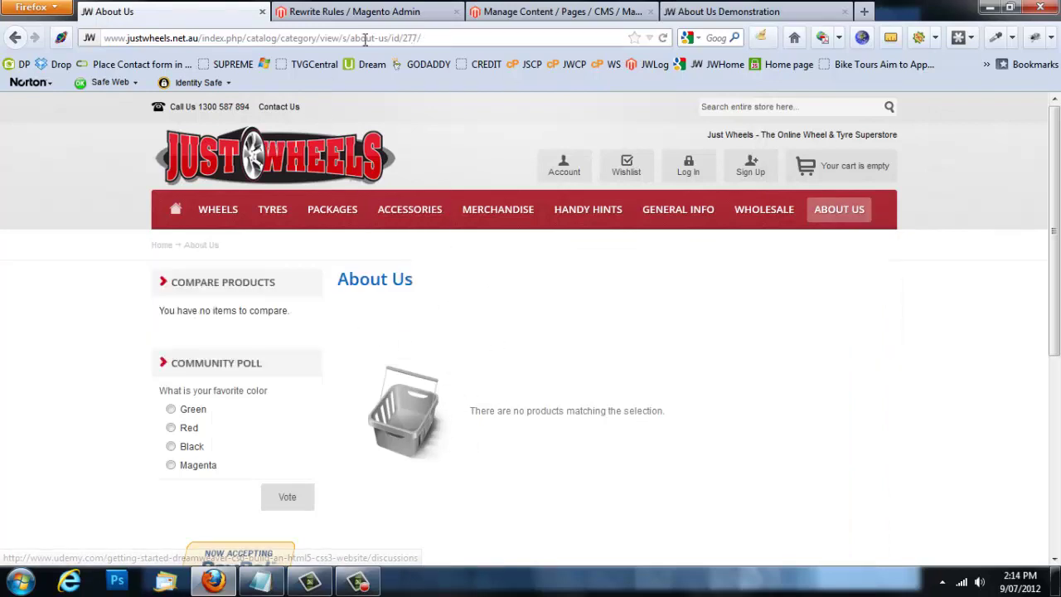
left_click(428, 37)
left_click_drag(422, 37, 384, 38)
left_click(434, 148)
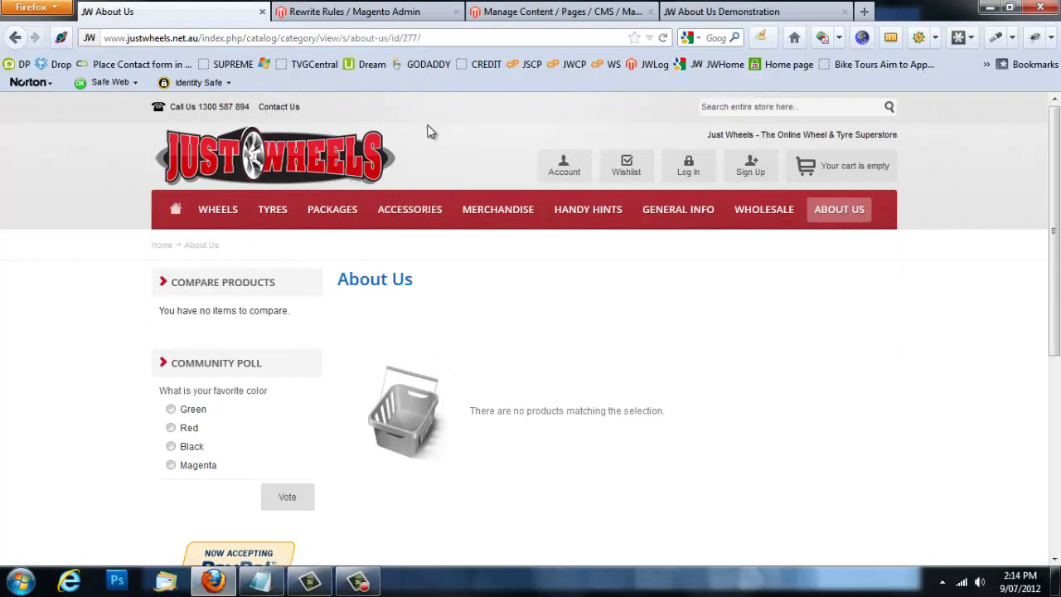
Start a new URL rewrite in the Magento admin and set its type to Custom
left_click(388, 13)
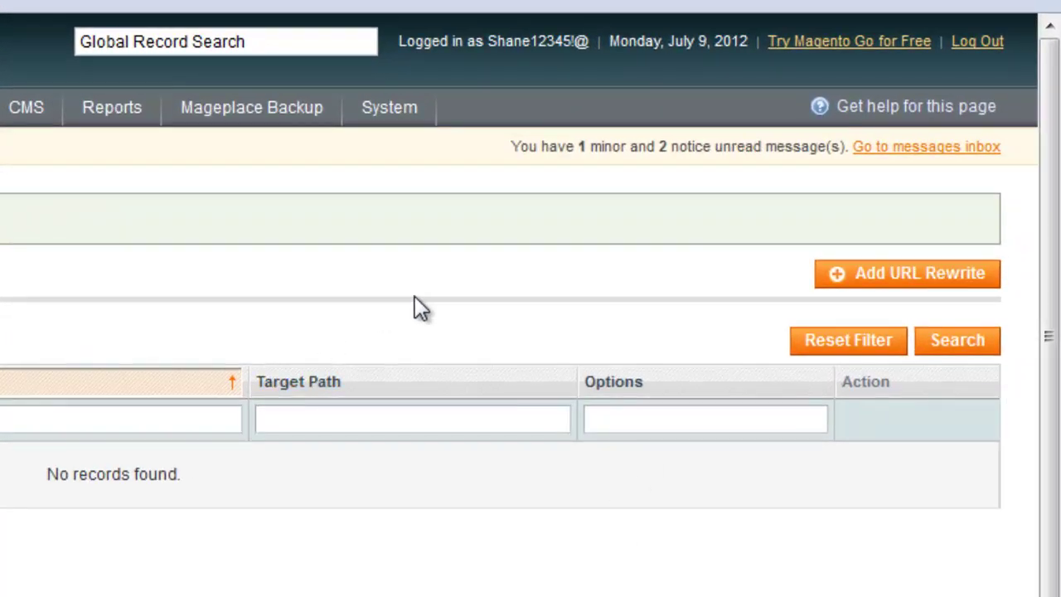
left_click(887, 283)
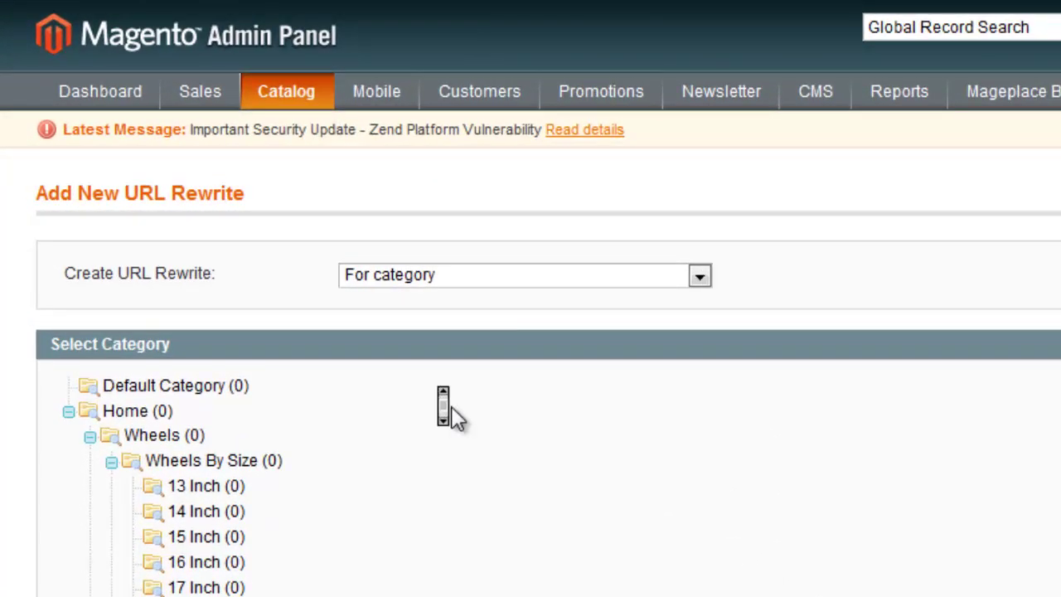
scroll(448, 412, "down", 10)
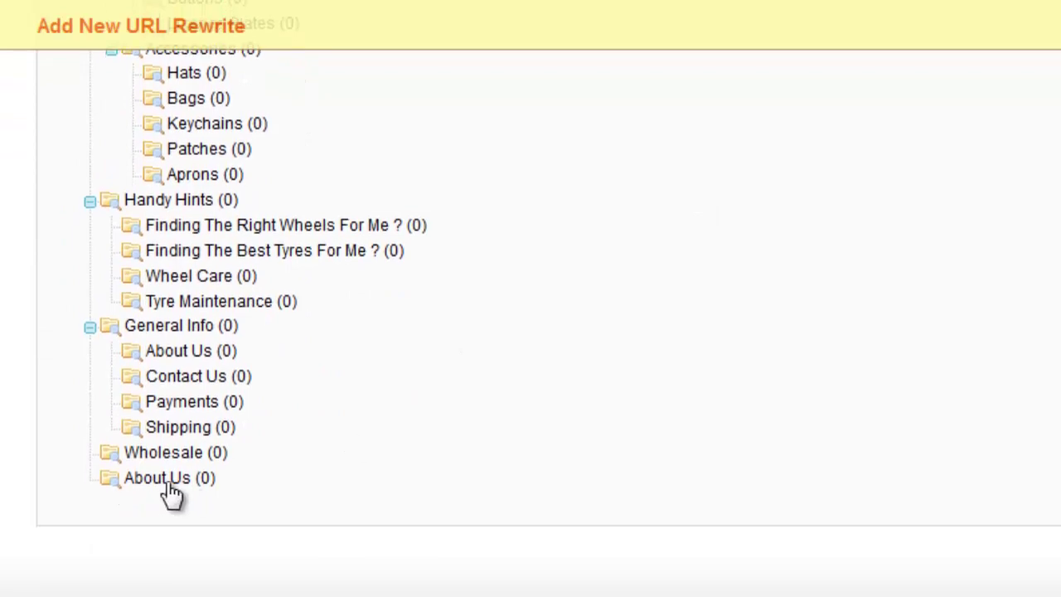
scroll(578, 387, "up", 15)
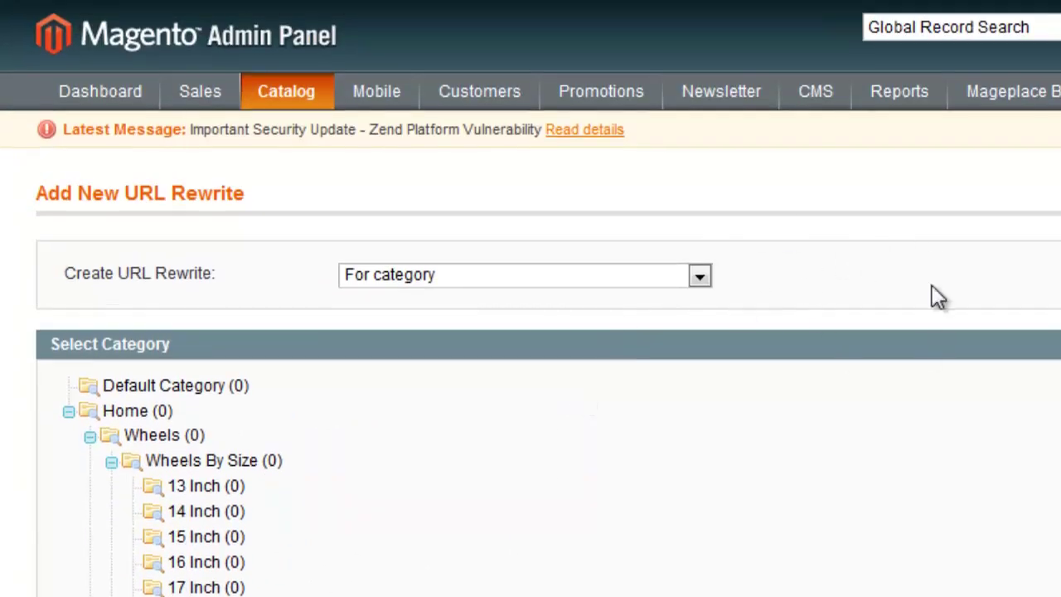
left_click(699, 280)
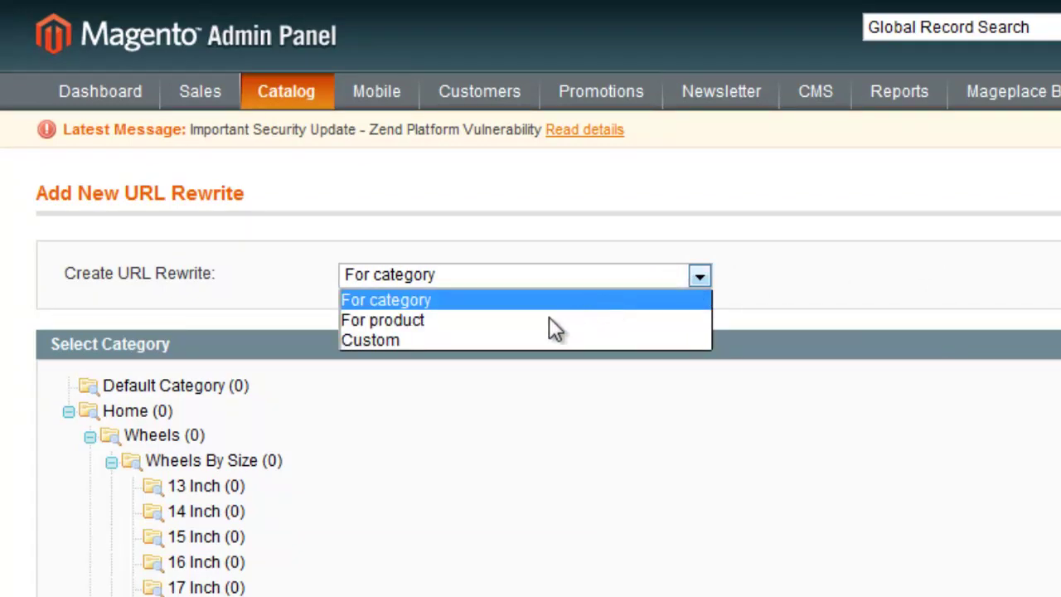
left_click(527, 339)
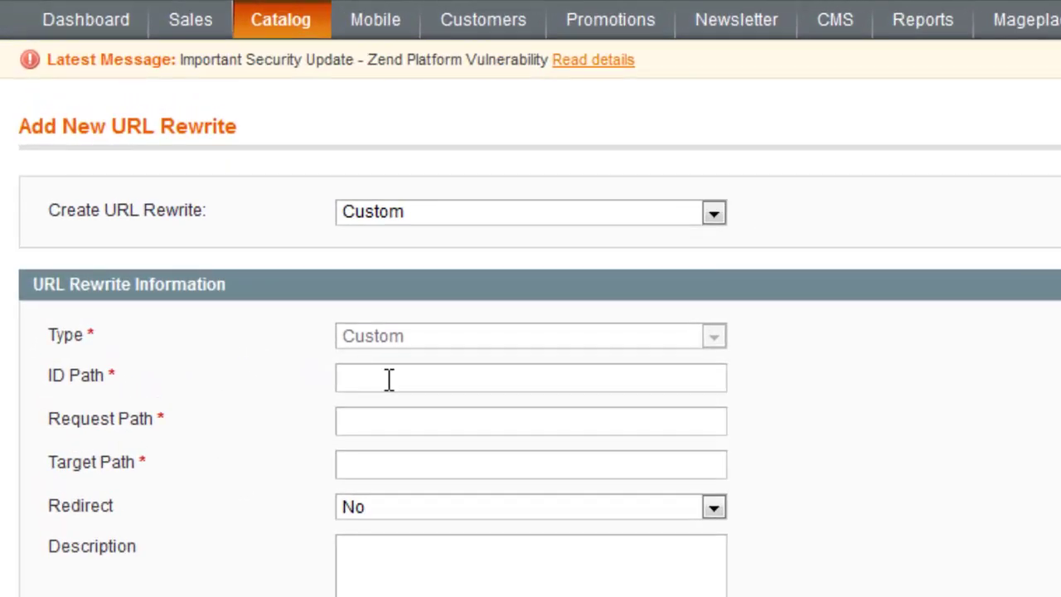
Set the new URL rewrite's ID Path to category/277
type("category/277")
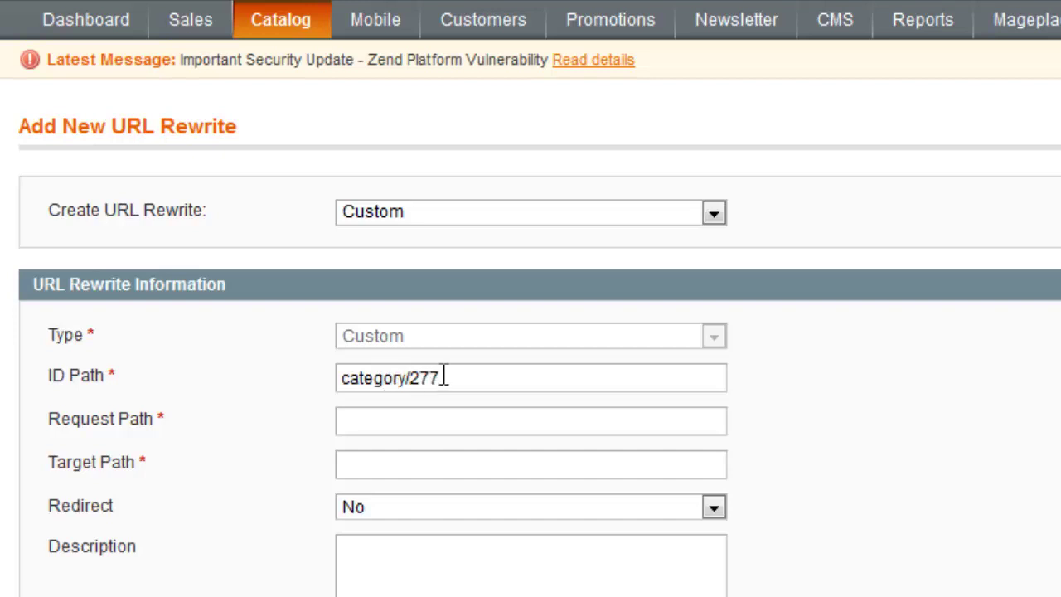
left_click_drag(440, 378, 311, 382)
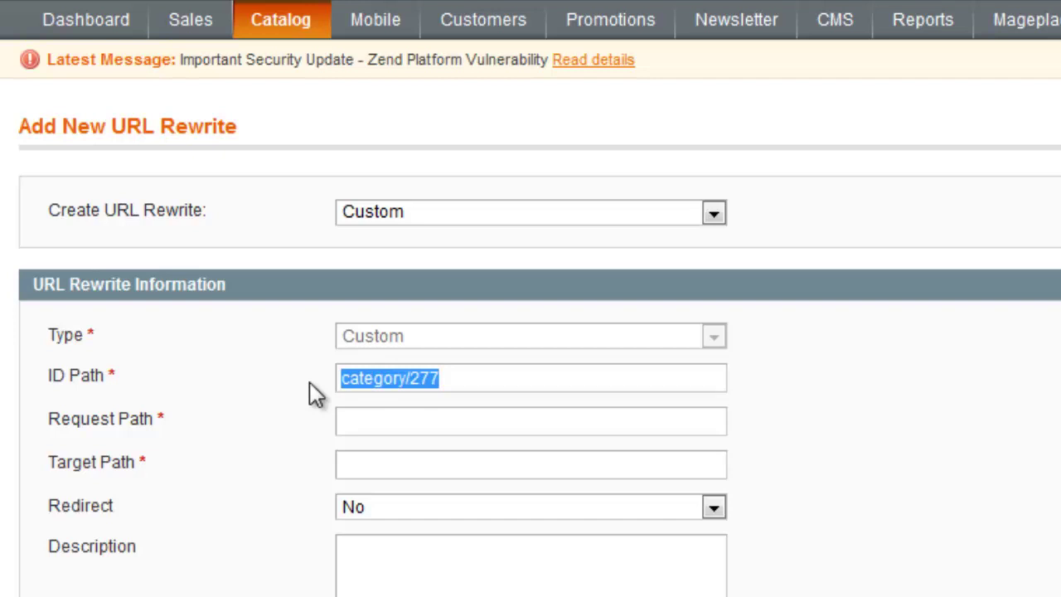
left_click(464, 388)
left_click(406, 418)
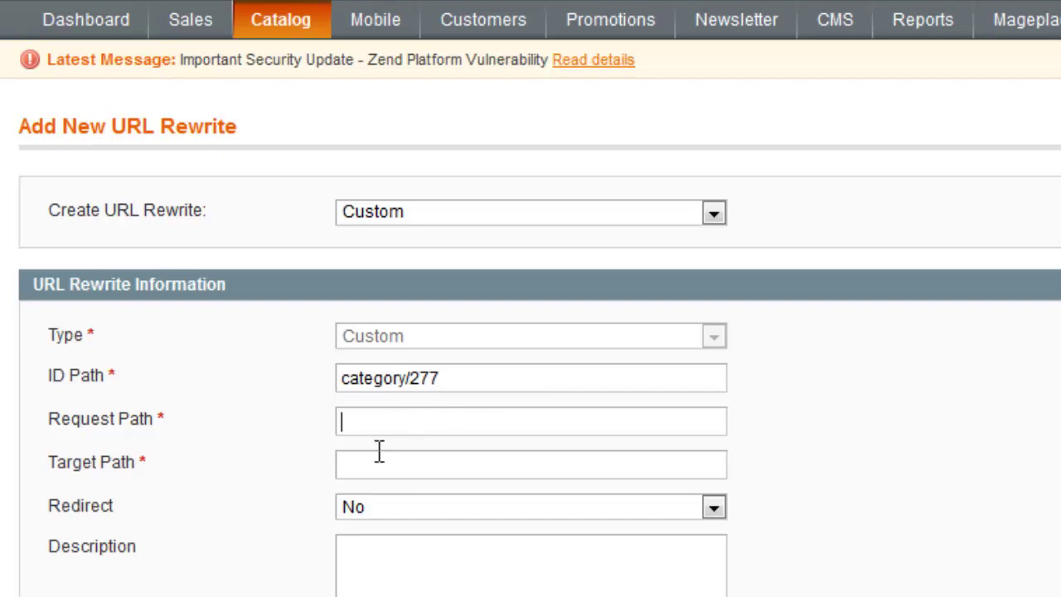
left_click(367, 466)
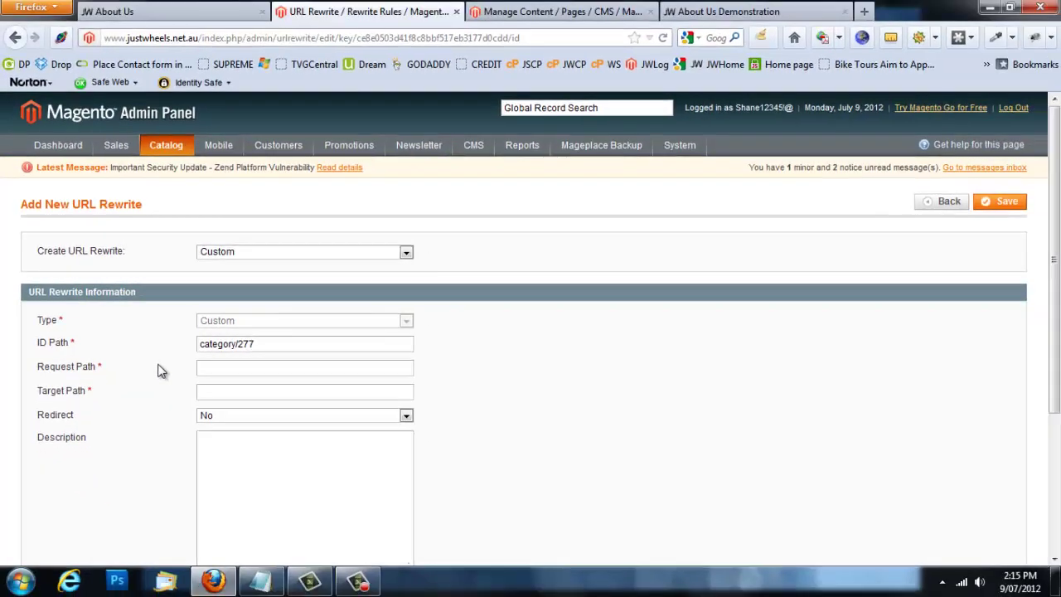
Copy about-us.html from the Notepad notes and enter it as the new URL rewrite's Request Path
left_click(240, 11)
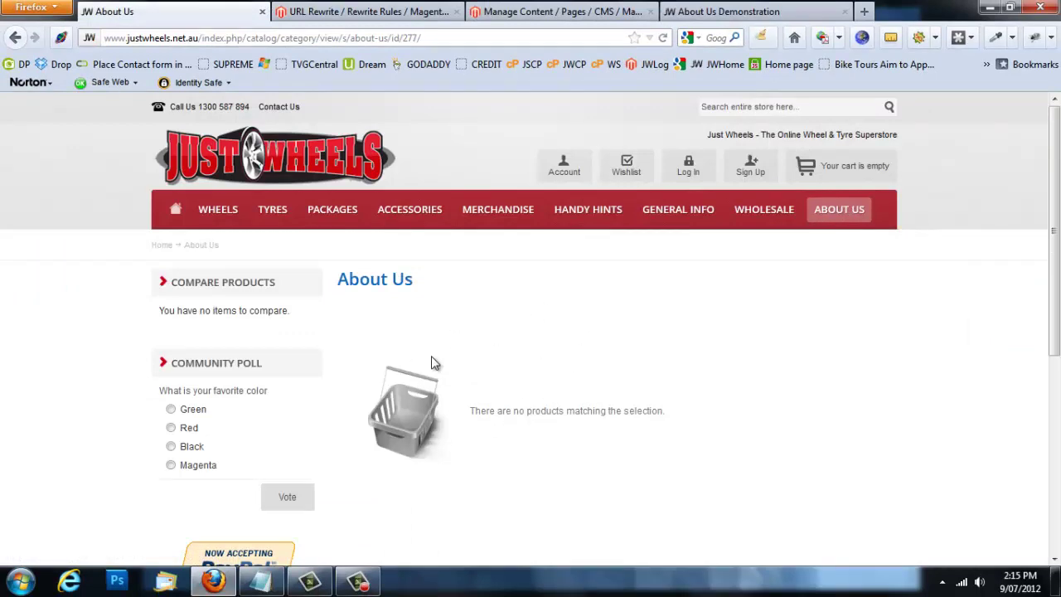
left_click(261, 580)
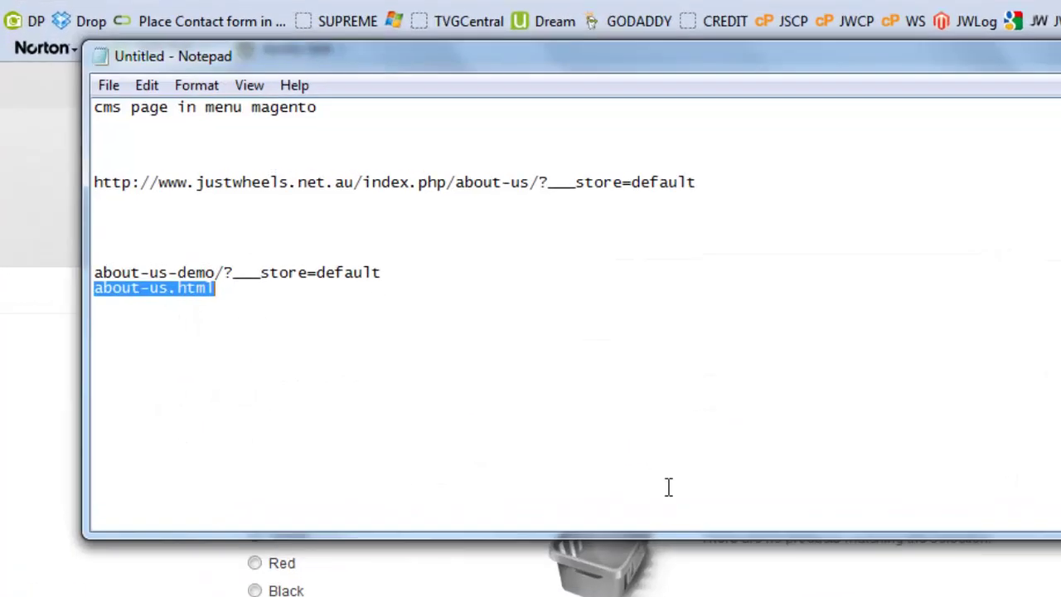
left_click_drag(224, 289, 87, 325)
key("ctrl+c")
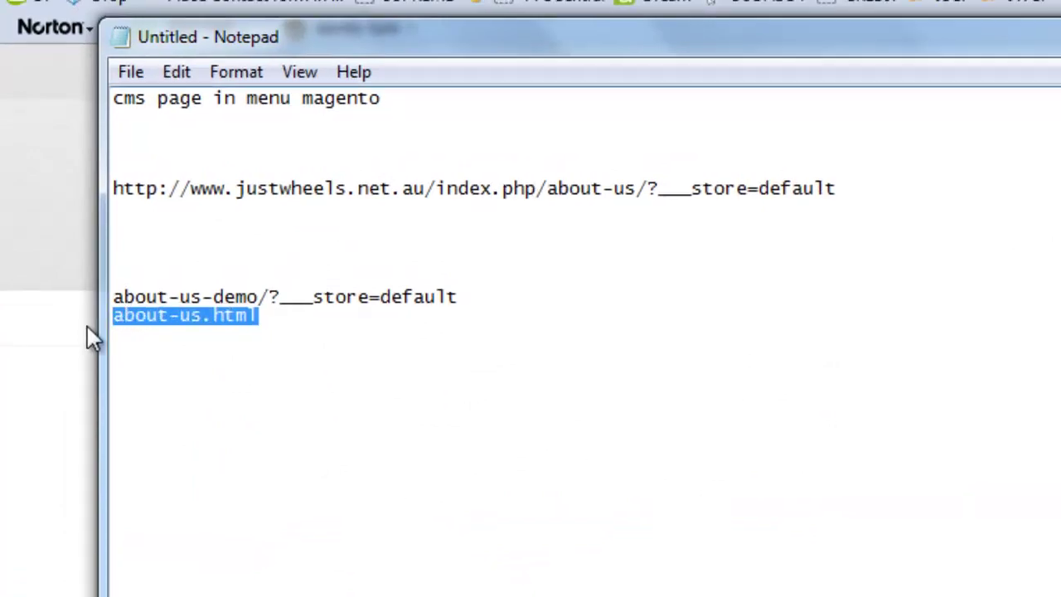
key("alt+Tab")
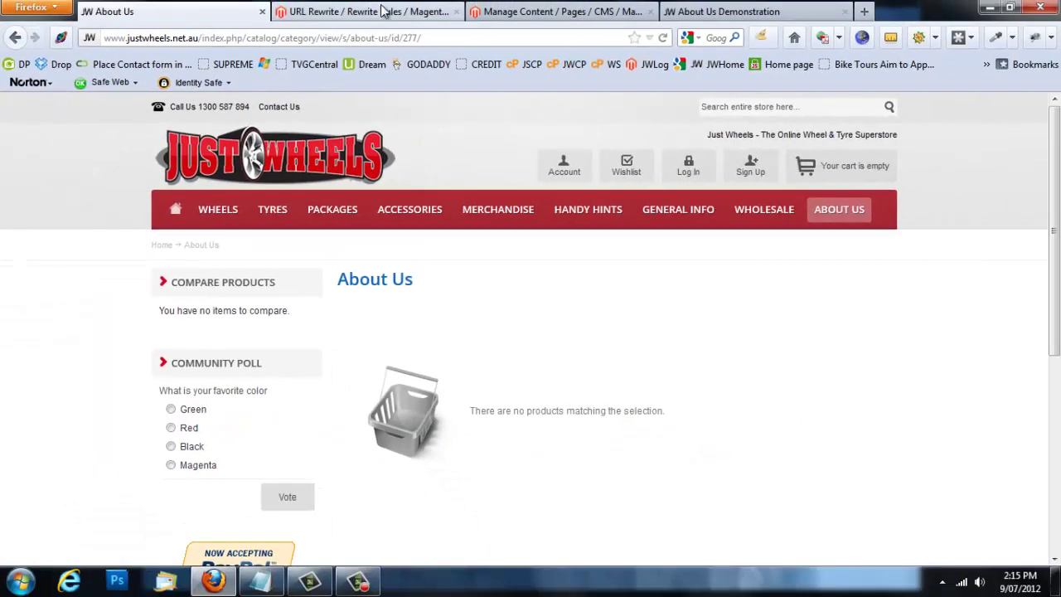
left_click(384, 11)
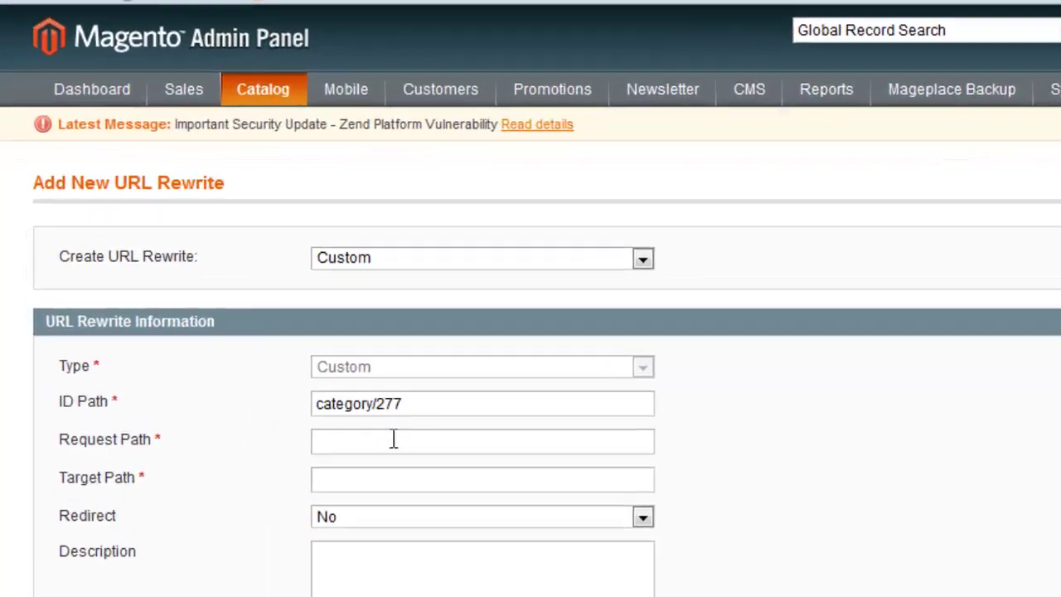
left_click(361, 442)
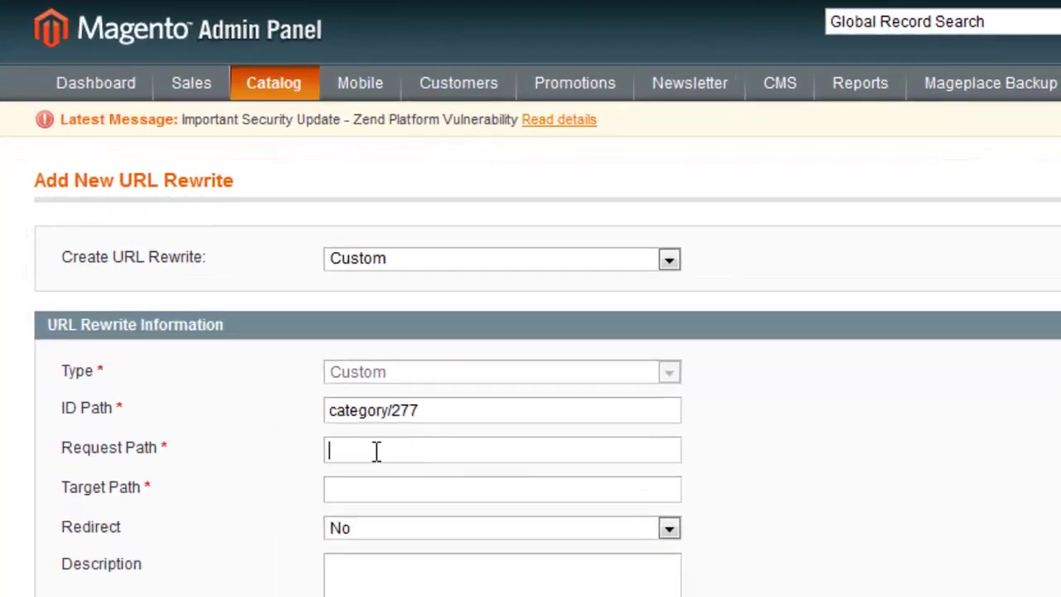
key("ctrl+v")
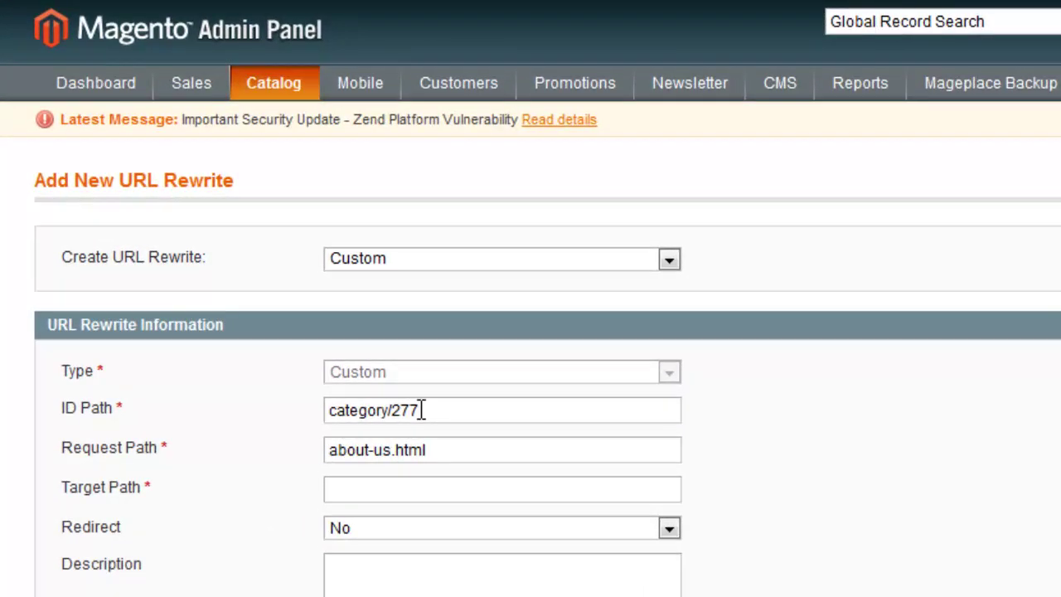
Copy about-us-demo/?___store=default from the About Us Demonstration page's address and enter it as the rewrite's Target Path
left_click(424, 491)
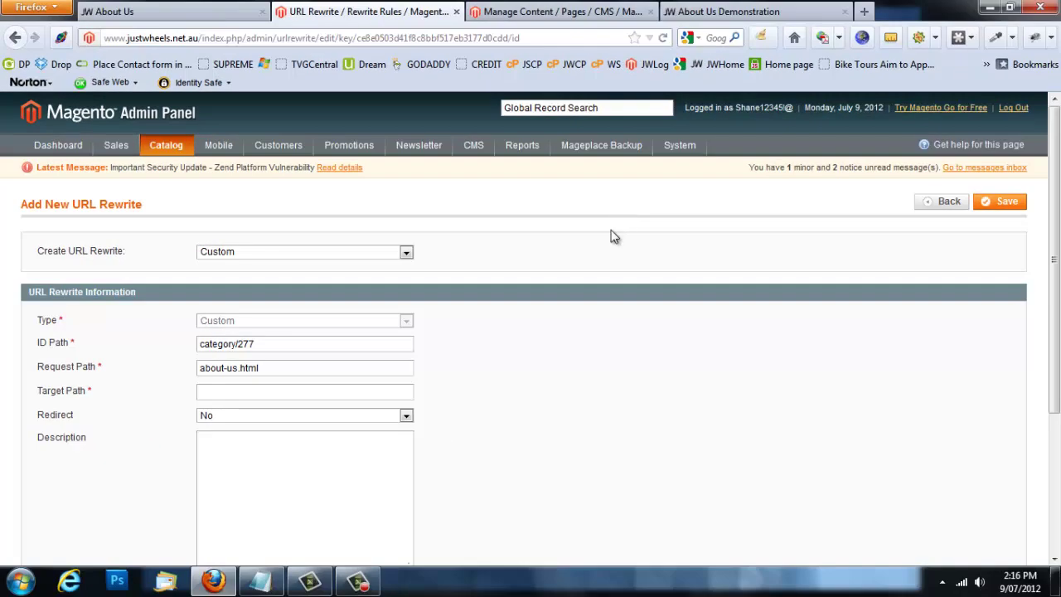
left_click(722, 11)
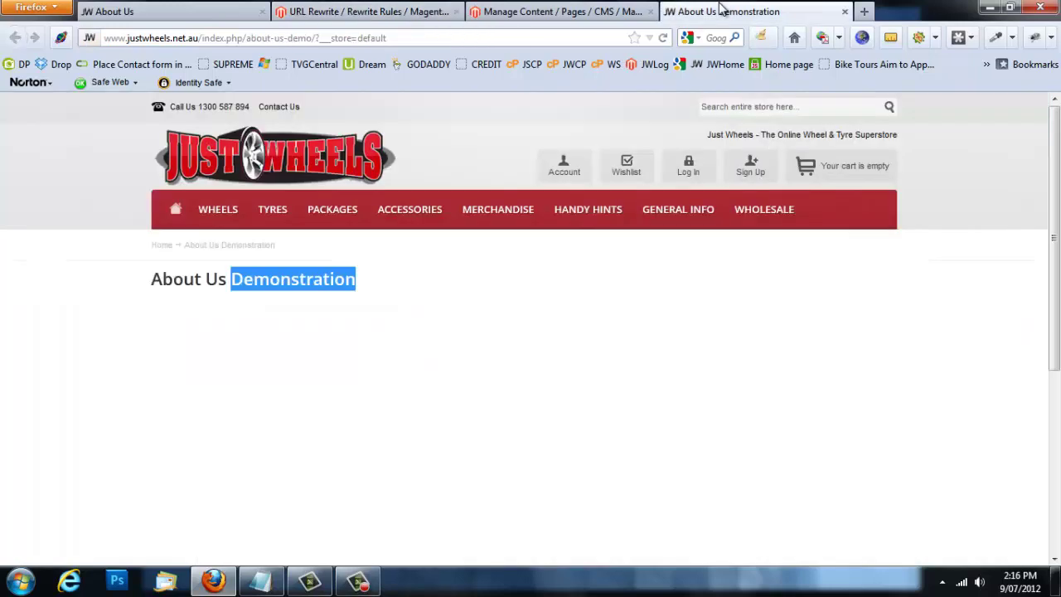
left_click(327, 465)
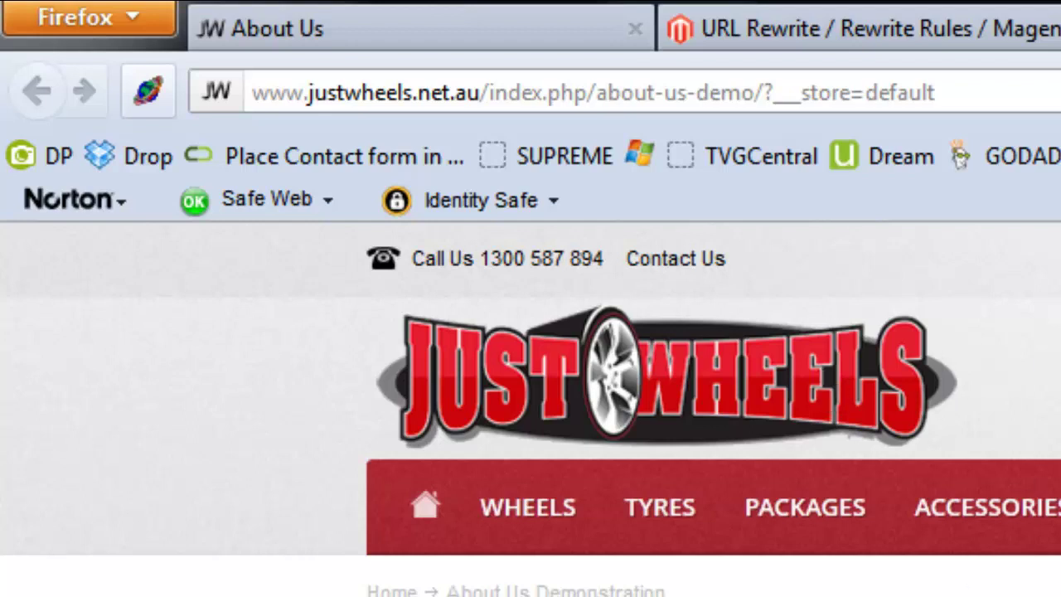
left_click(605, 93)
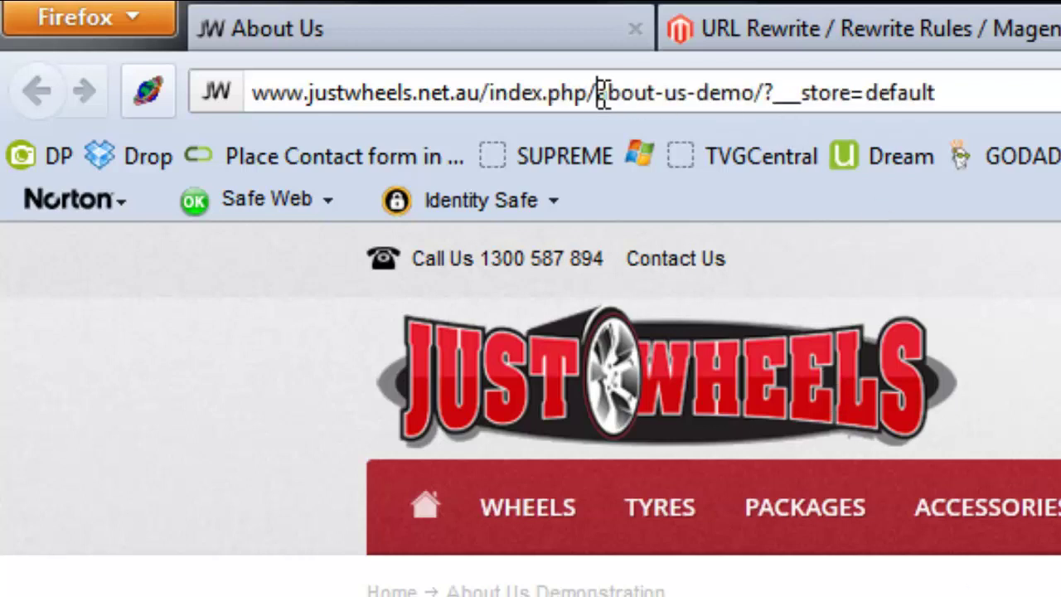
left_click(603, 92)
left_click_drag(595, 92, 974, 79)
key("ctrl+c")
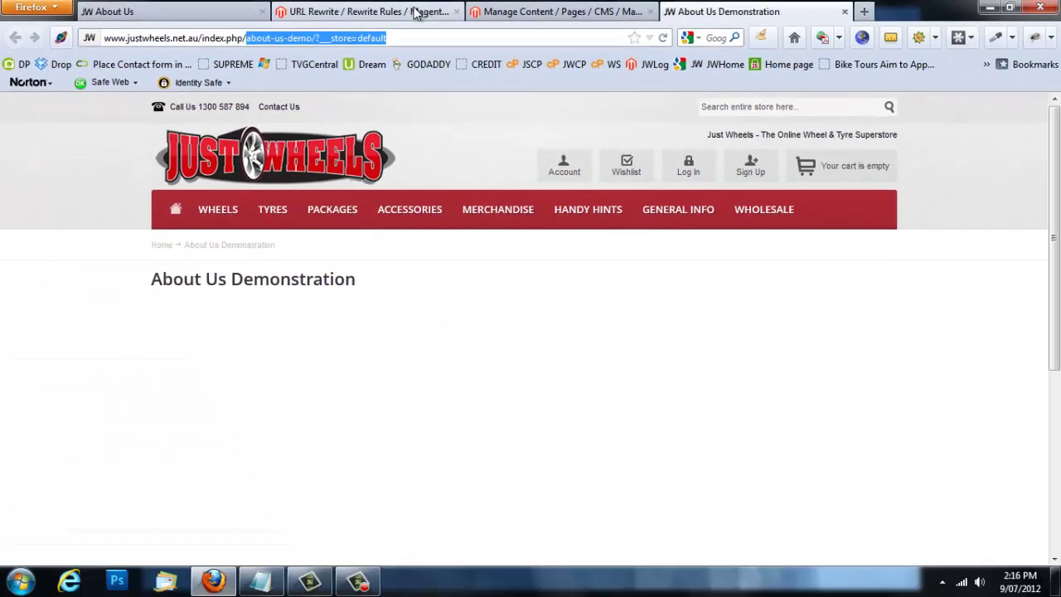
left_click(829, 29)
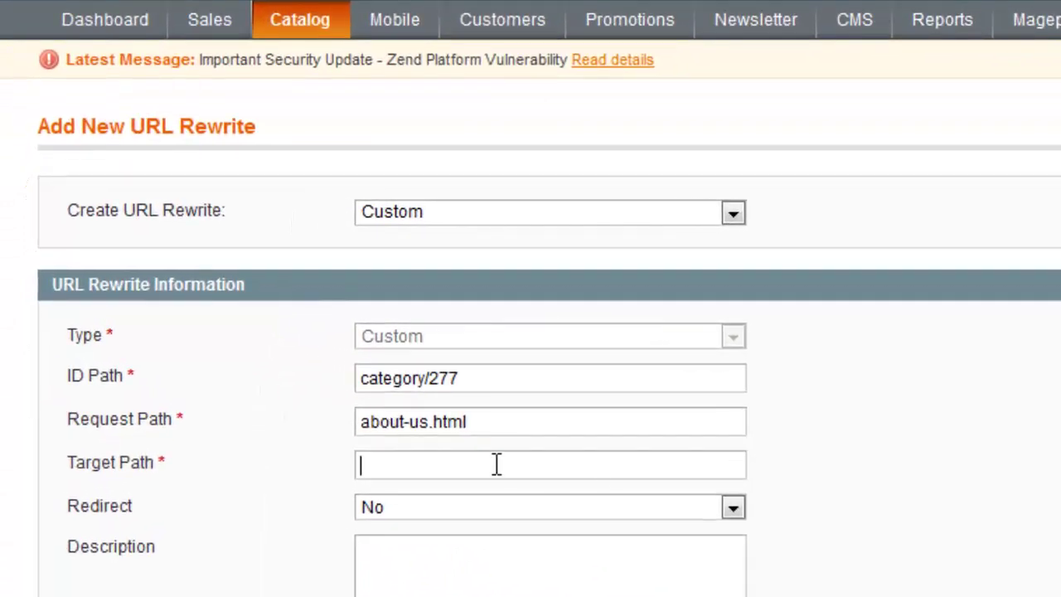
key("ctrl+v")
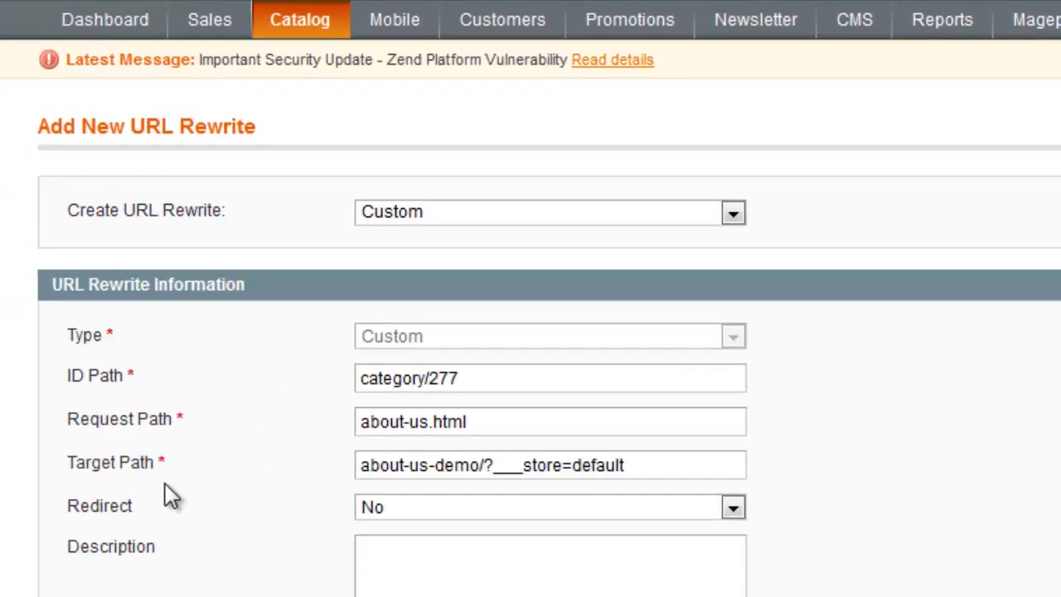
Set the rewrite's Redirect to Permanent (301) and its Description to About Us
left_click(731, 508)
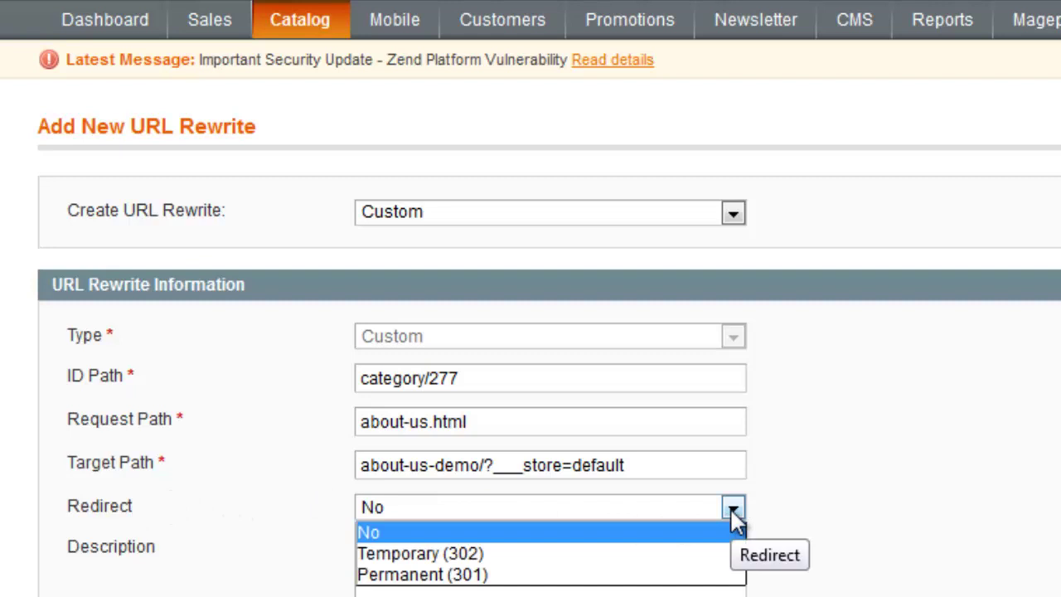
left_click(636, 577)
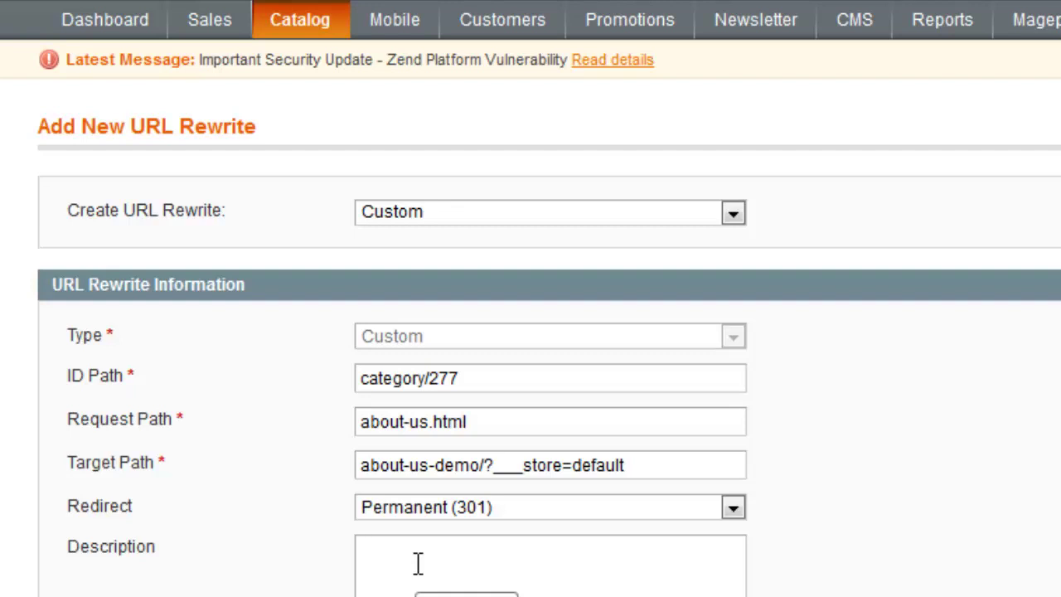
left_click(406, 564)
type("About")
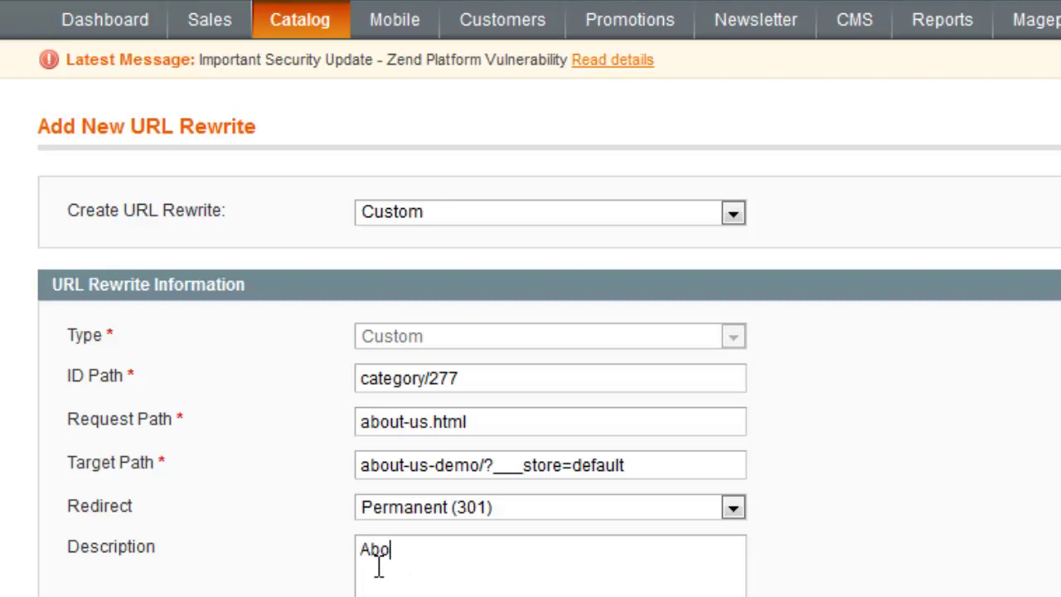
type(" Us")
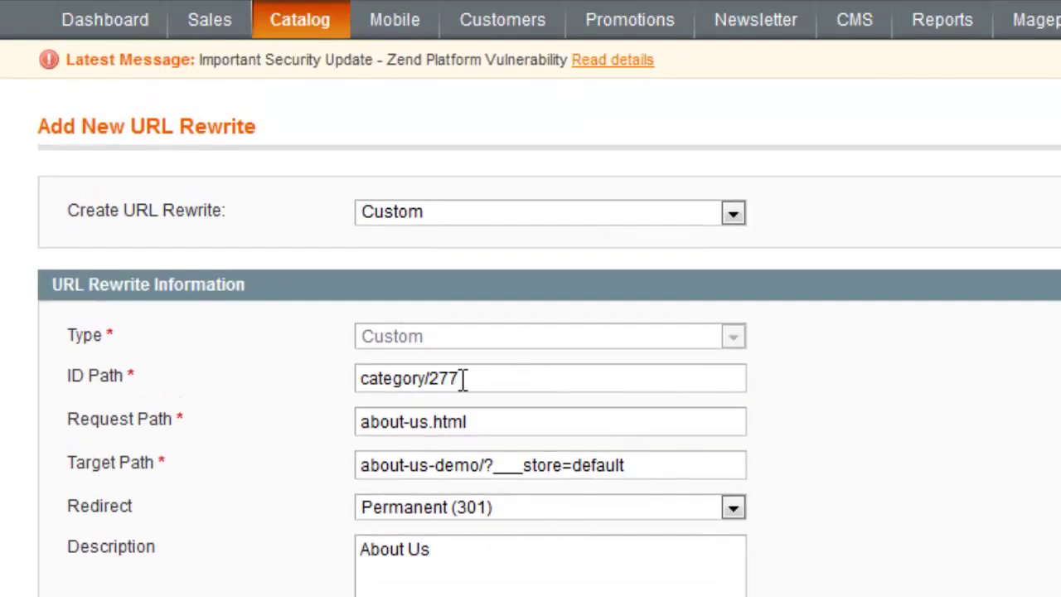
Review the ID Path, Request Path and Target Path entries and save the custom URL rewrite
left_click_drag(469, 380, 318, 393)
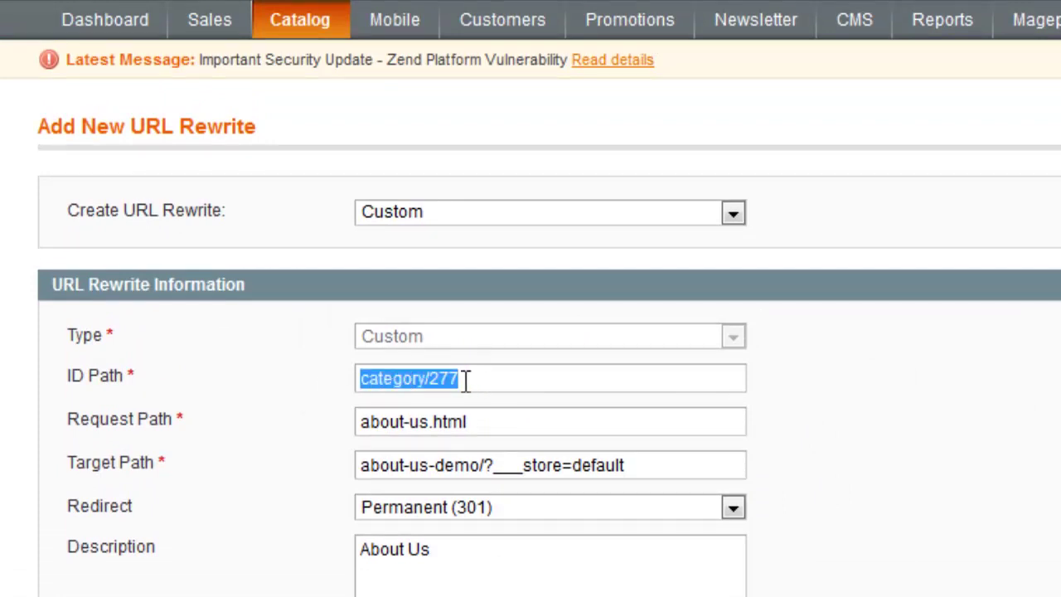
left_click_drag(479, 424, 331, 423)
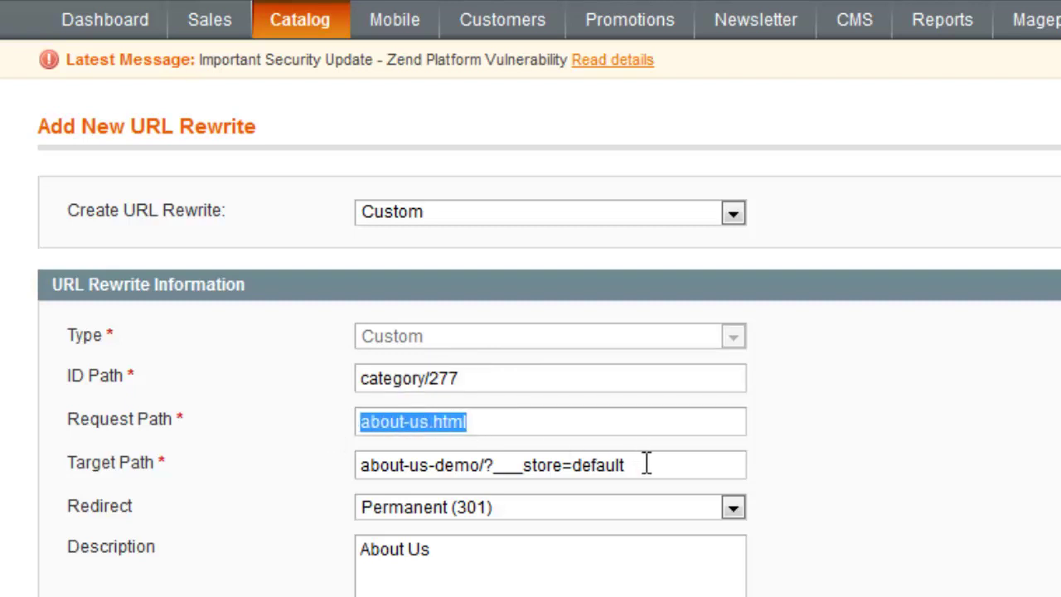
left_click_drag(644, 463, 324, 462)
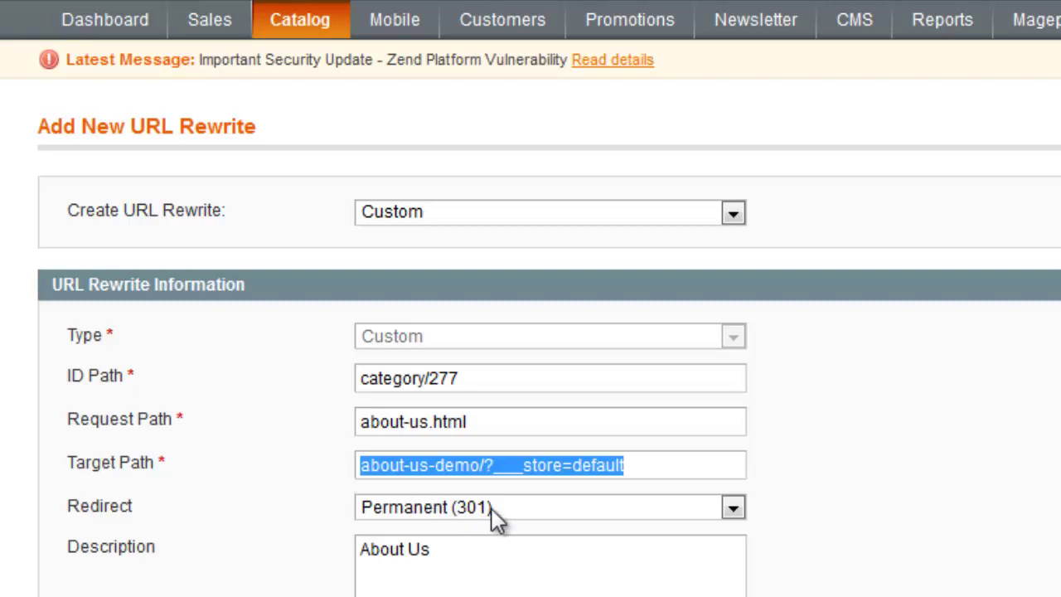
left_click(526, 560)
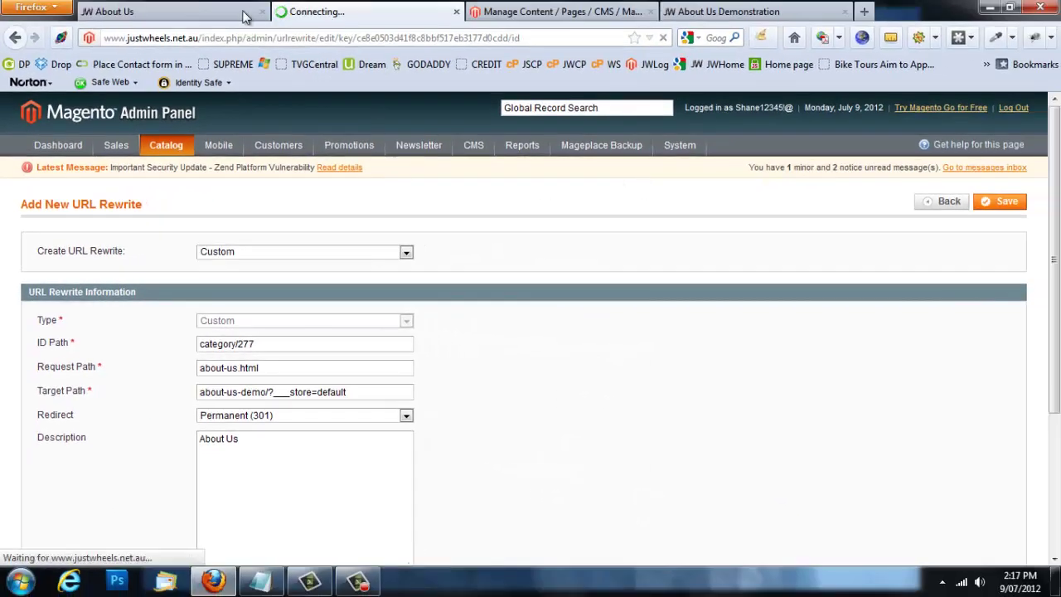
Return to the storefront home page and open the About Us menu item to check where it leads
left_click(185, 17)
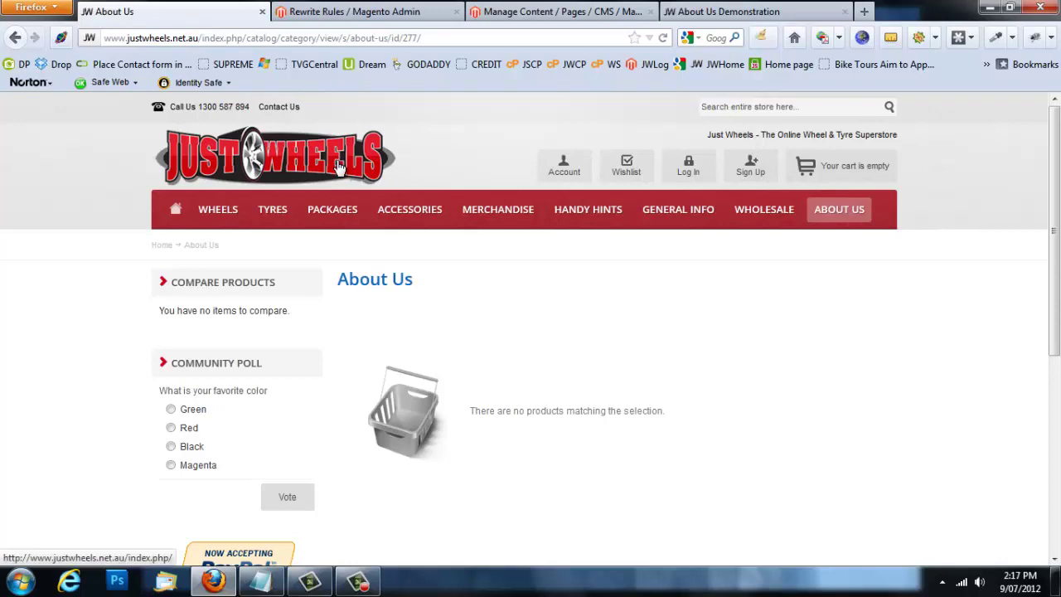
left_click(364, 170)
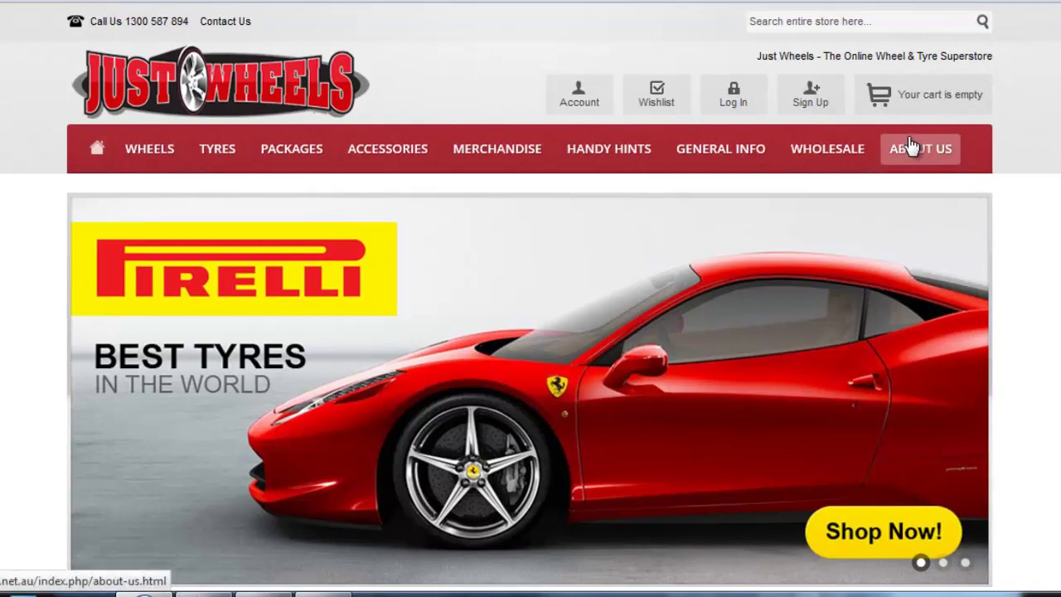
left_click(910, 146)
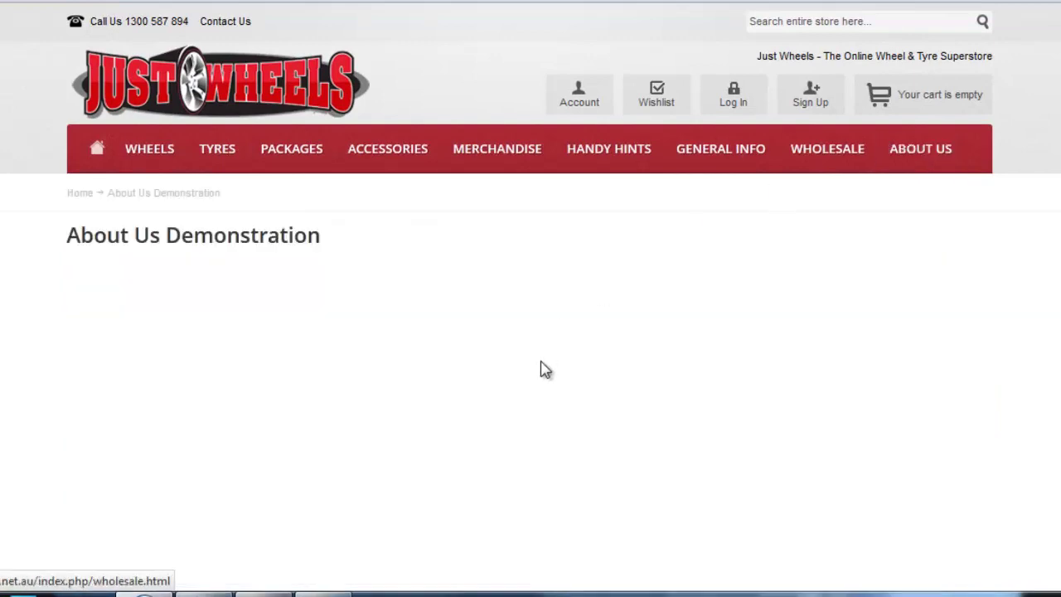